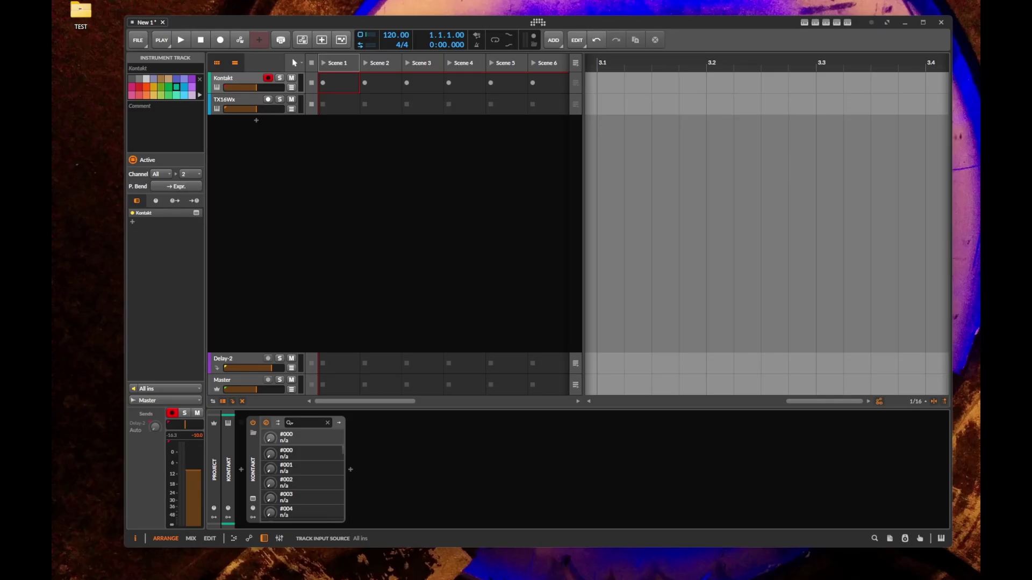
Switch ConvertWithMoss from Preset to Performance conversion so only performance-capable formats remain
{"action": "key", "text": "alt+Tab"}
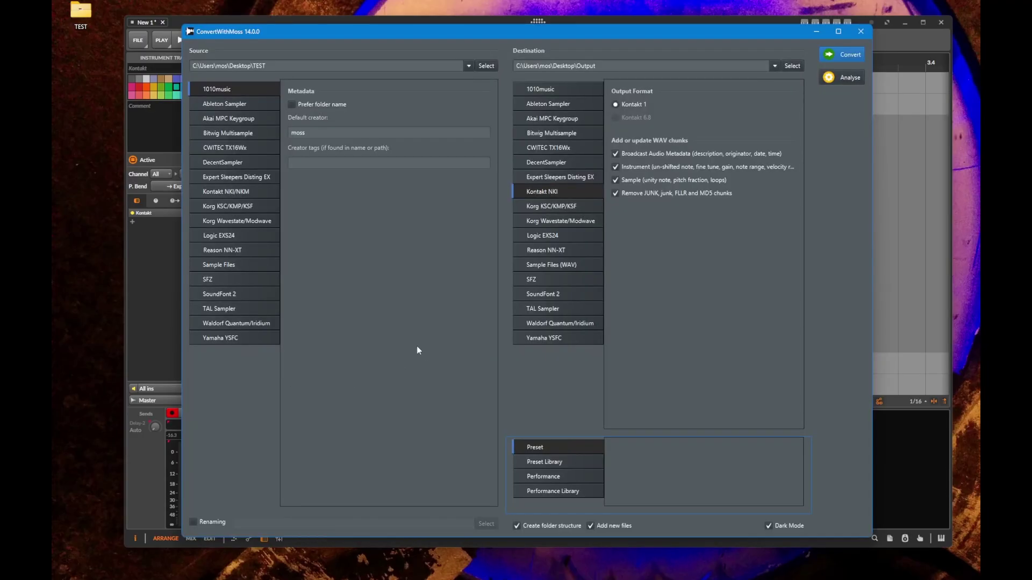
{"action": "left_click", "coordinate": [588, 477]}
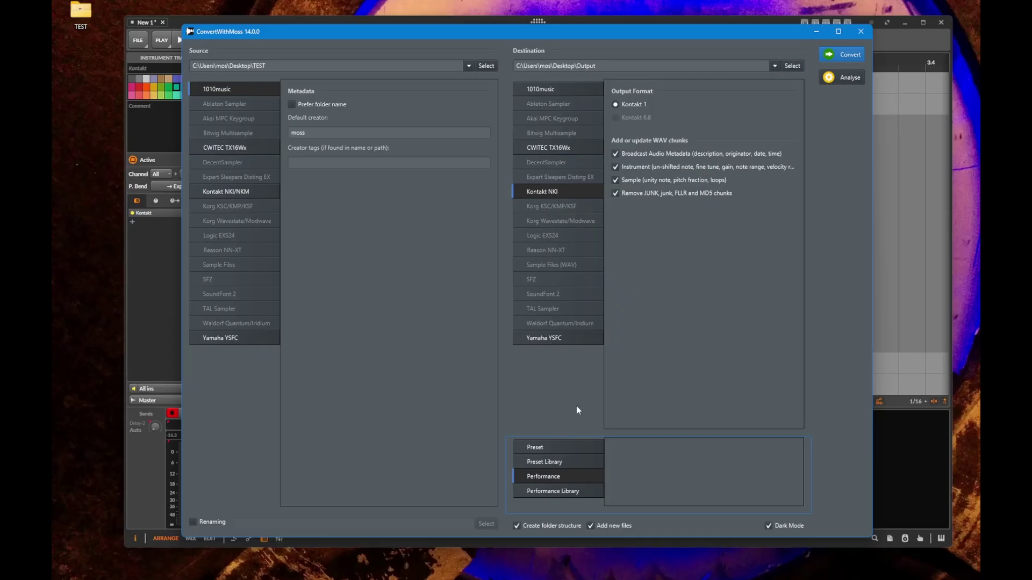
{"action": "left_click", "coordinate": [259, 194]}
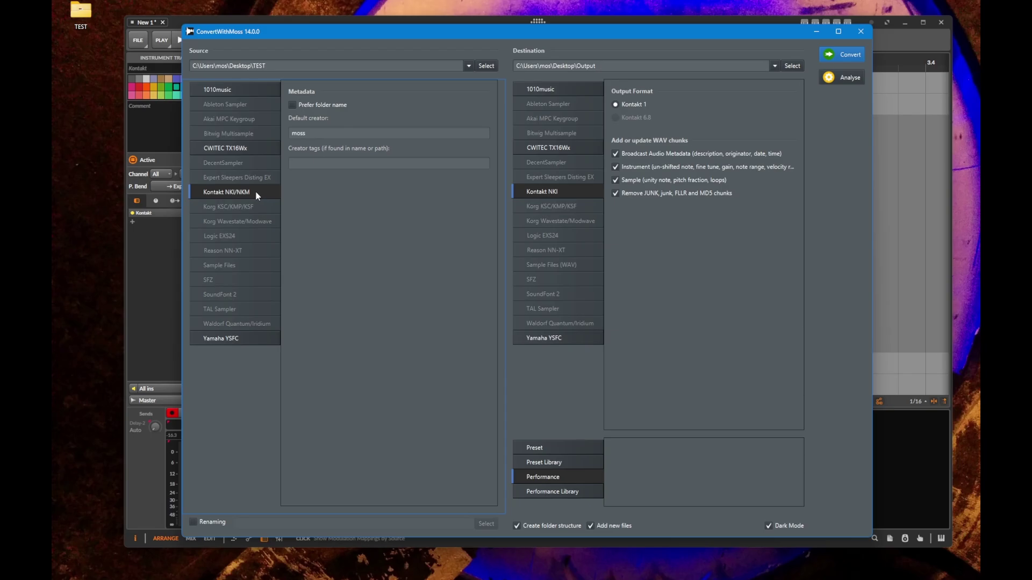
Pick CWITEC TX16Wx as the destination format, leaving all four WAV chunk options unchecked
{"action": "left_click", "coordinate": [566, 90]}
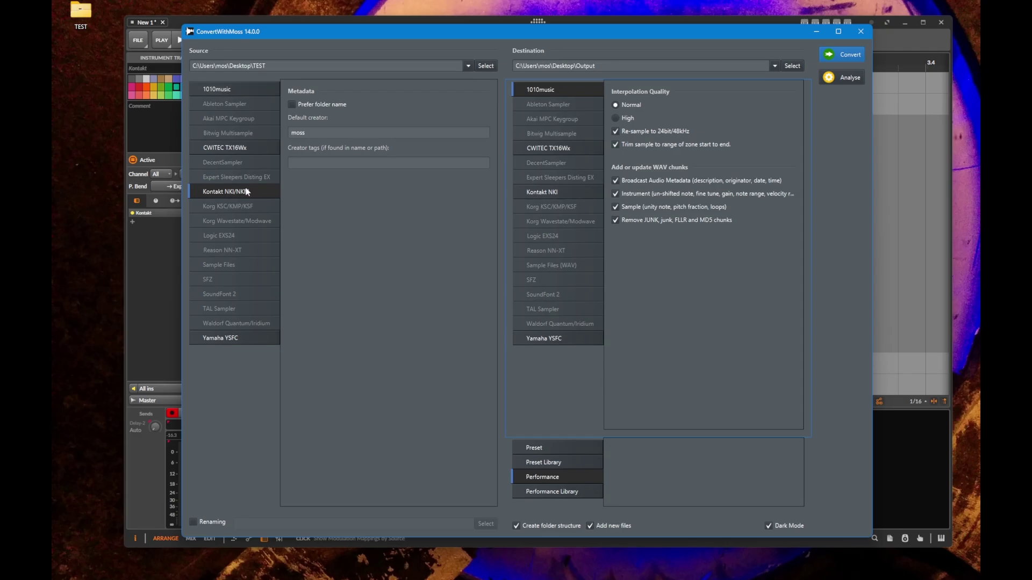
{"action": "left_click", "coordinate": [201, 195]}
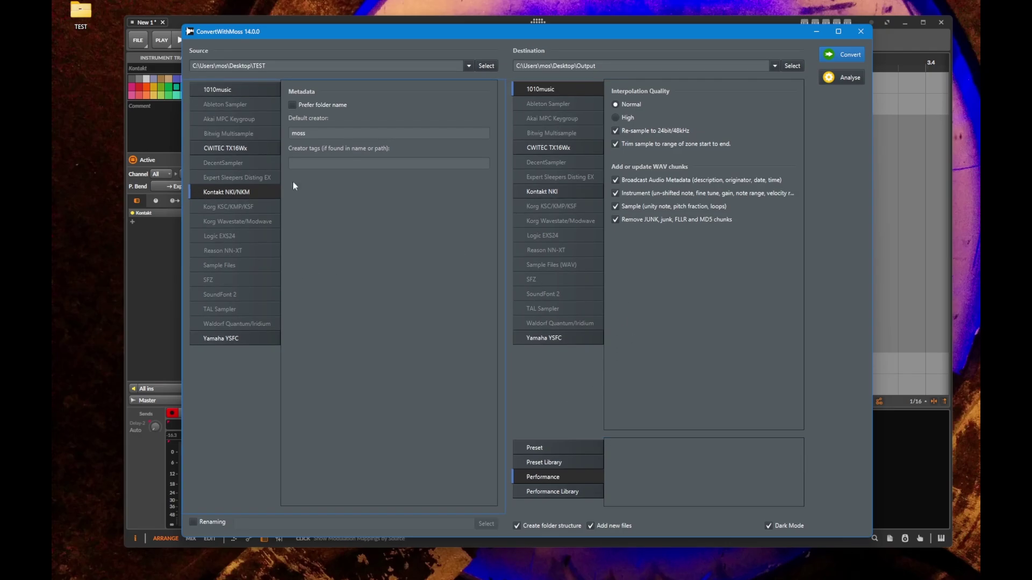
{"action": "left_click", "coordinate": [578, 90]}
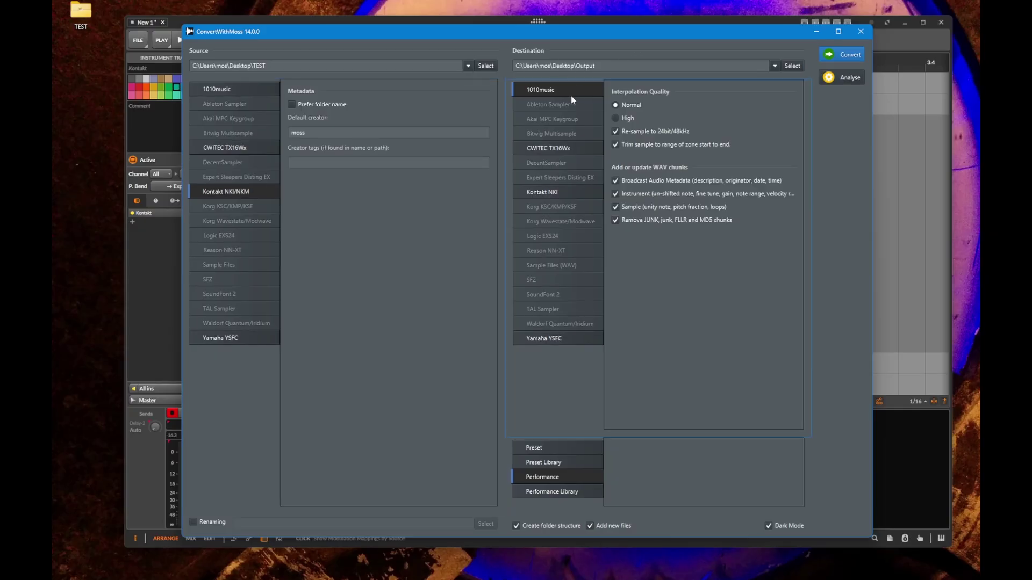
{"action": "left_click", "coordinate": [584, 147]}
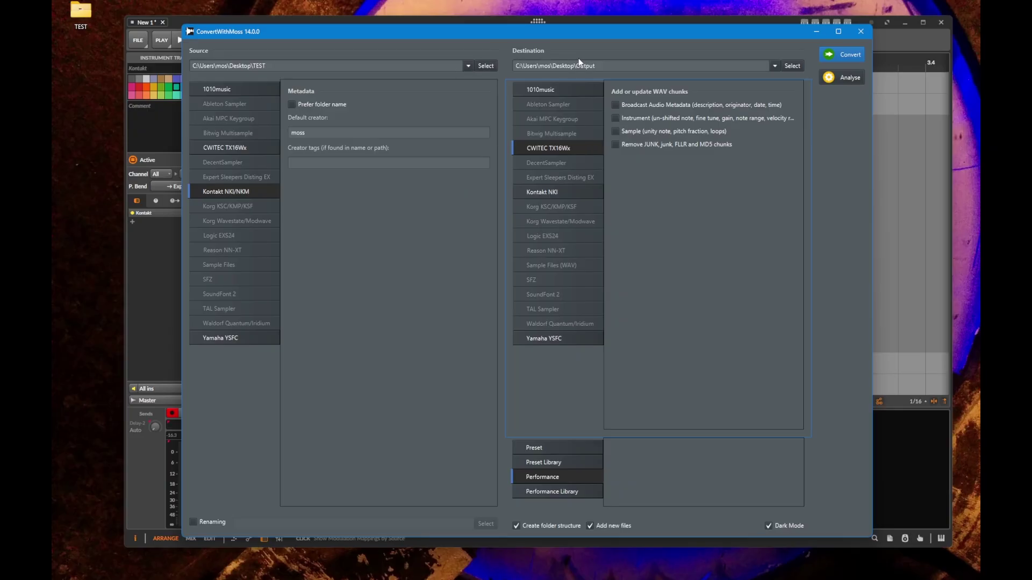
Bring the Bitwig project forward and open the Kontakt plug-in window
{"action": "left_click", "coordinate": [344, 18]}
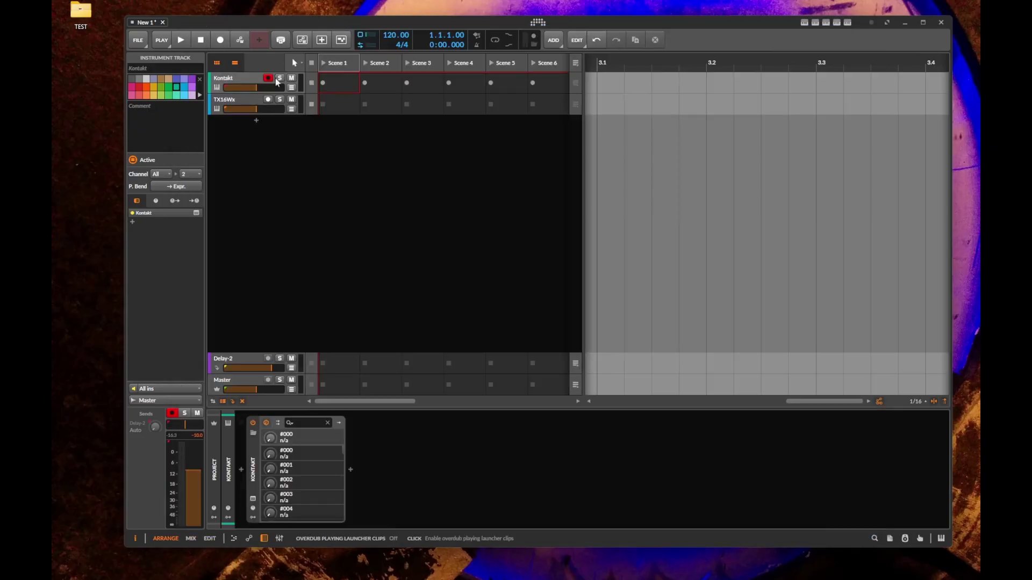
{"action": "left_click", "coordinate": [253, 499]}
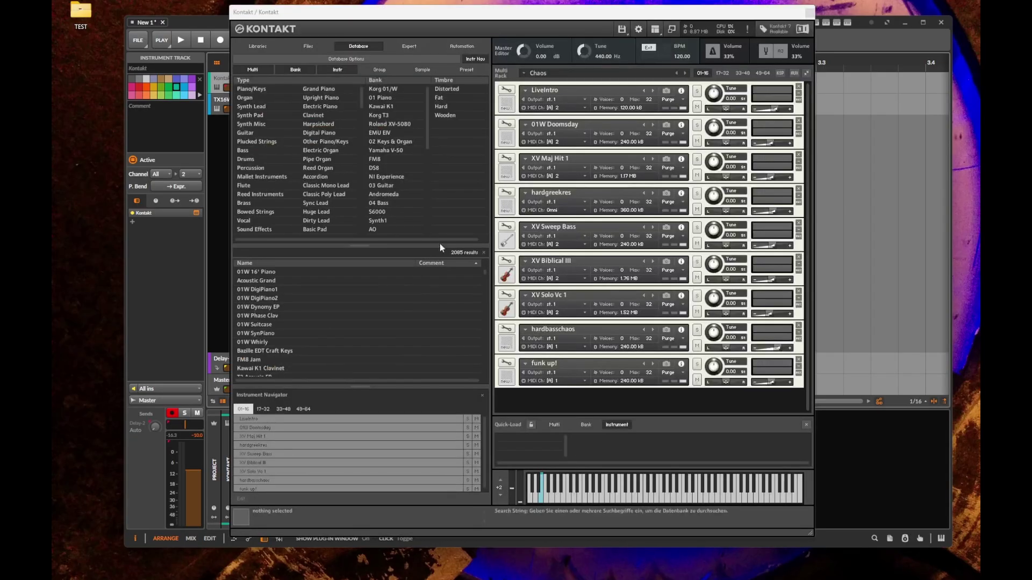
{"action": "left_click", "coordinate": [809, 119]}
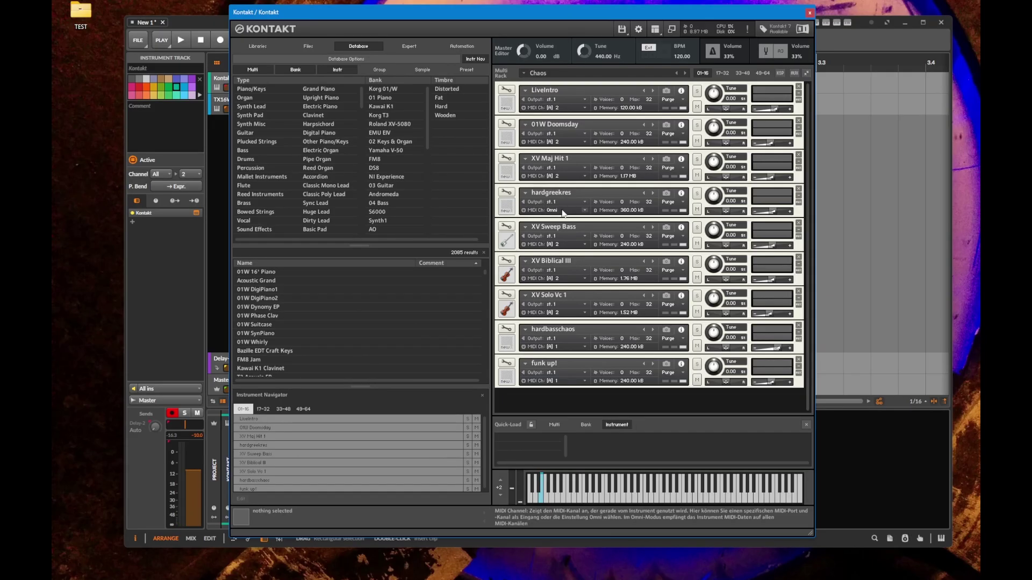
Inspect the Chaos multi's rack pages 17-32 and 49-64, then return to 01-16
{"action": "left_click", "coordinate": [723, 73]}
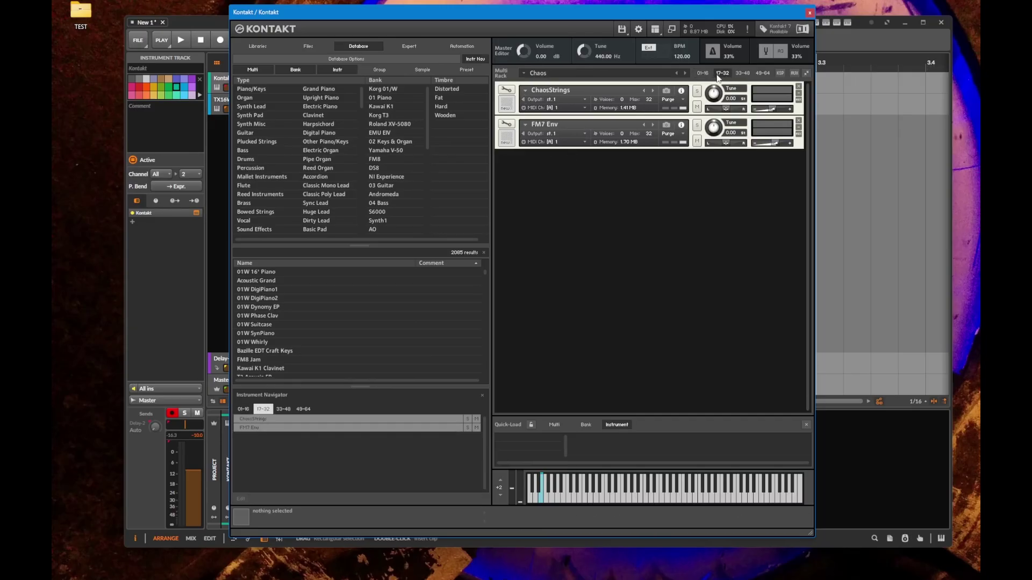
{"action": "left_click", "coordinate": [763, 73]}
{"action": "left_click", "coordinate": [704, 72]}
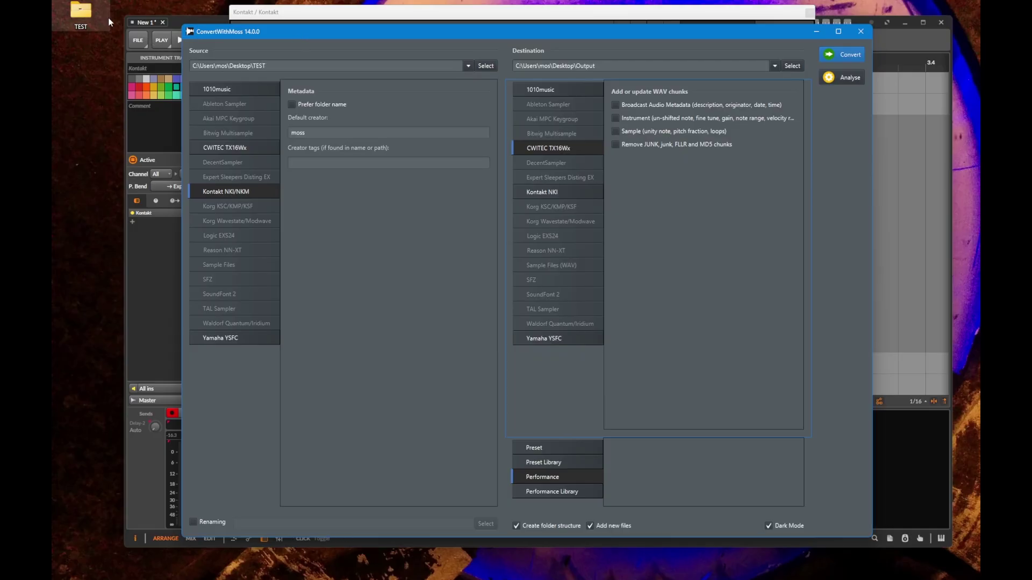
Open the desktop TEST folder, check Chaos.nkm and Reach You.nkm, then minimize it
{"action": "left_click", "coordinate": [89, 8]}
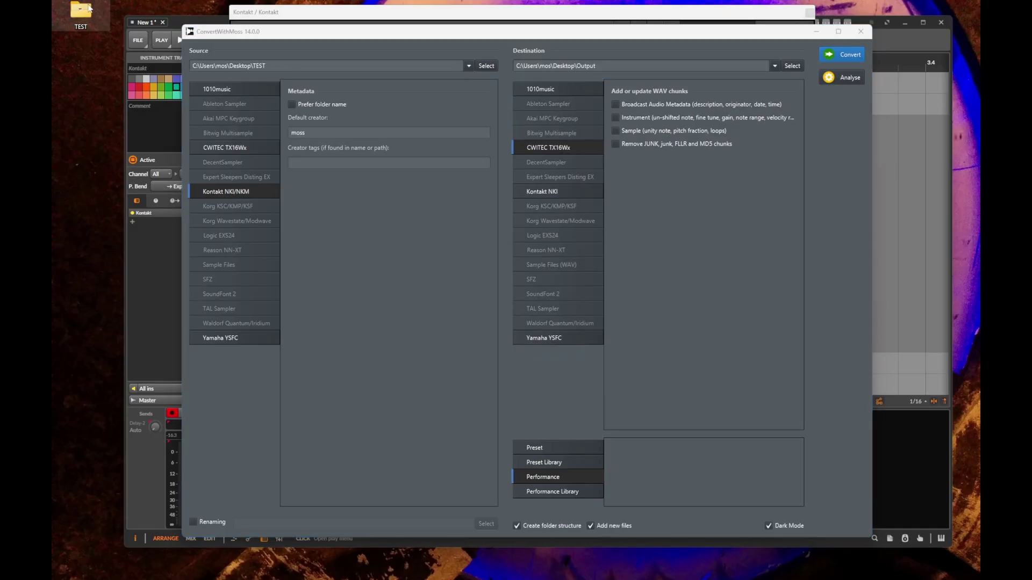
{"action": "double_click", "coordinate": [89, 8]}
{"action": "left_click", "coordinate": [480, 163]}
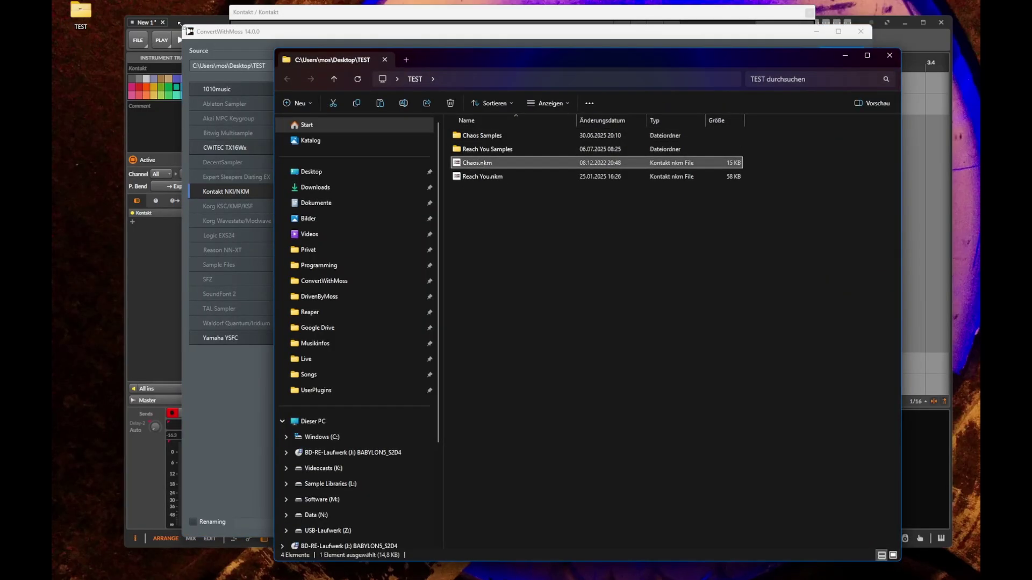
{"action": "left_click", "coordinate": [461, 177]}
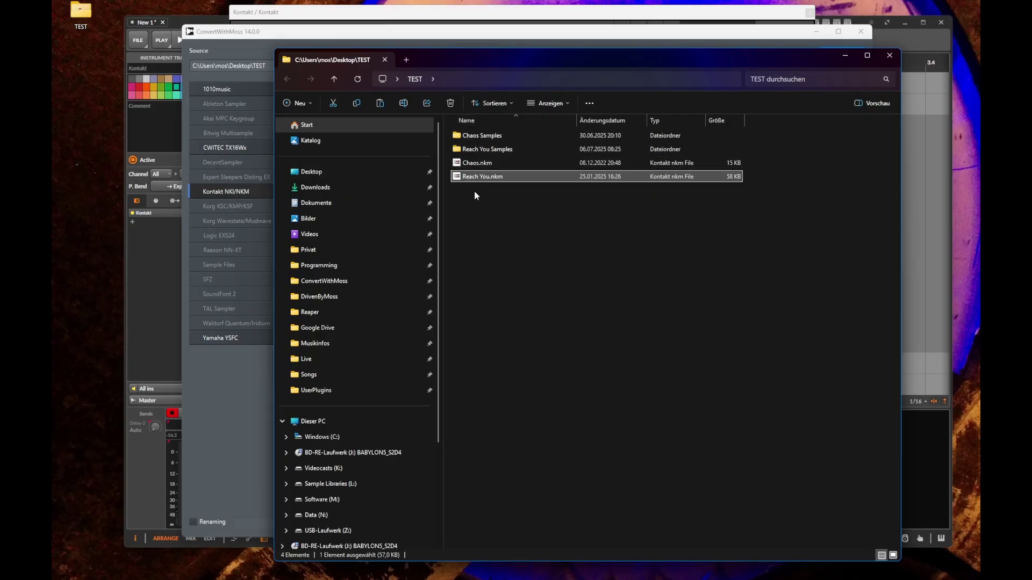
{"action": "left_click", "coordinate": [845, 57]}
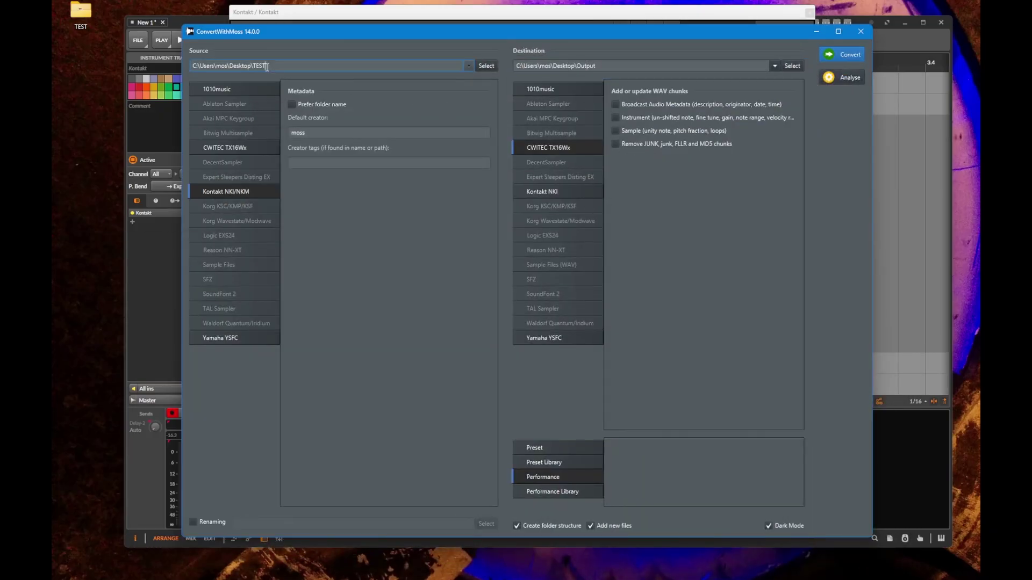
Confirm the Desktop\Output path, convert both multis to TX16Wx, and review the log
{"action": "double_click", "coordinate": [579, 64]}
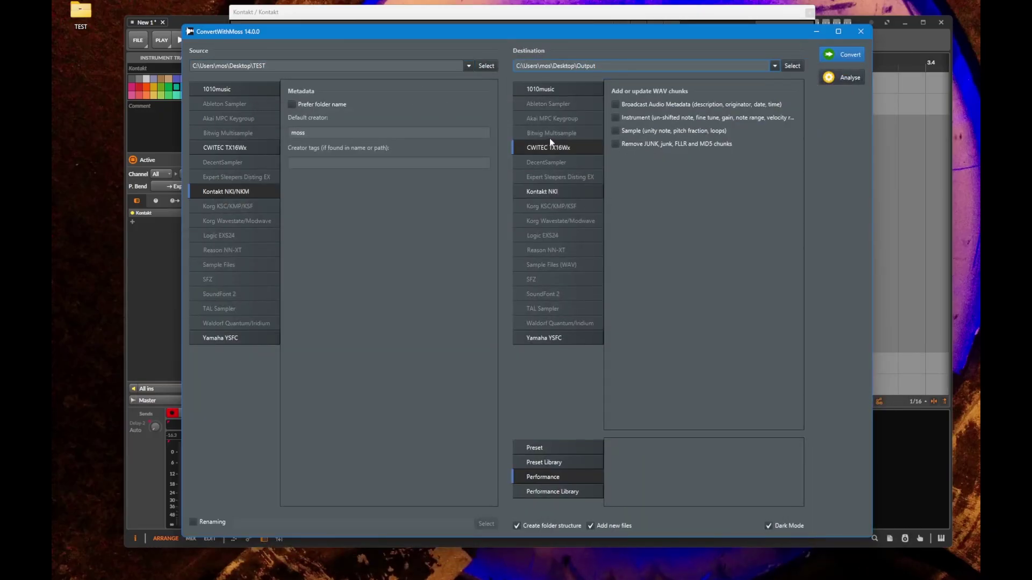
{"action": "left_click", "coordinate": [564, 149]}
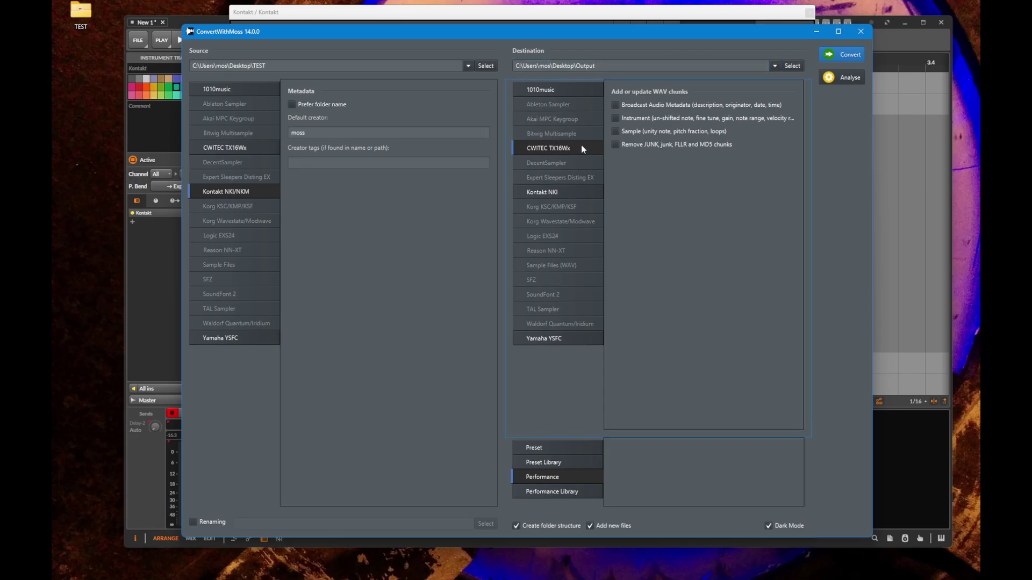
{"action": "left_click", "coordinate": [843, 58]}
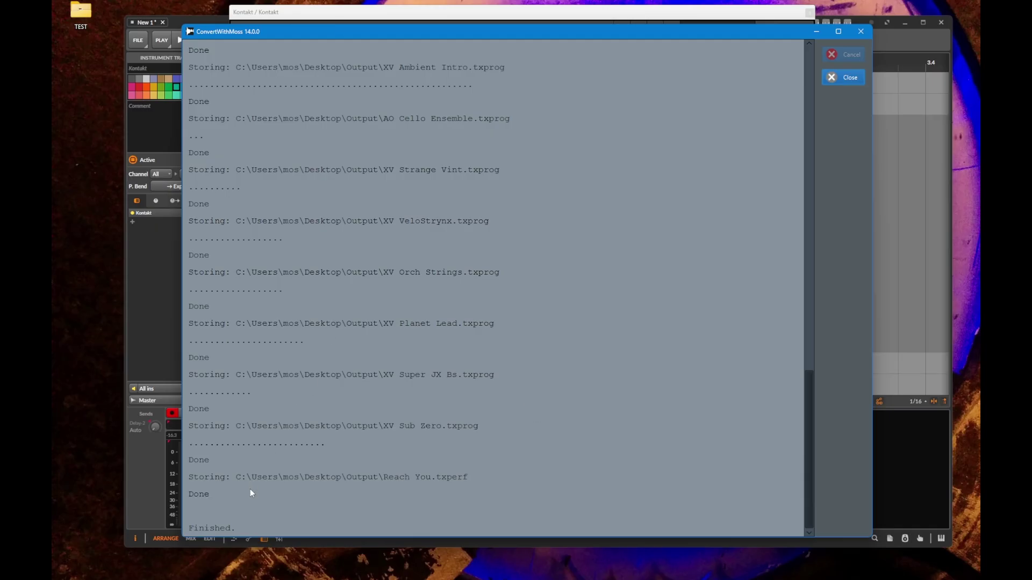
{"action": "left_click", "coordinate": [437, 478]}
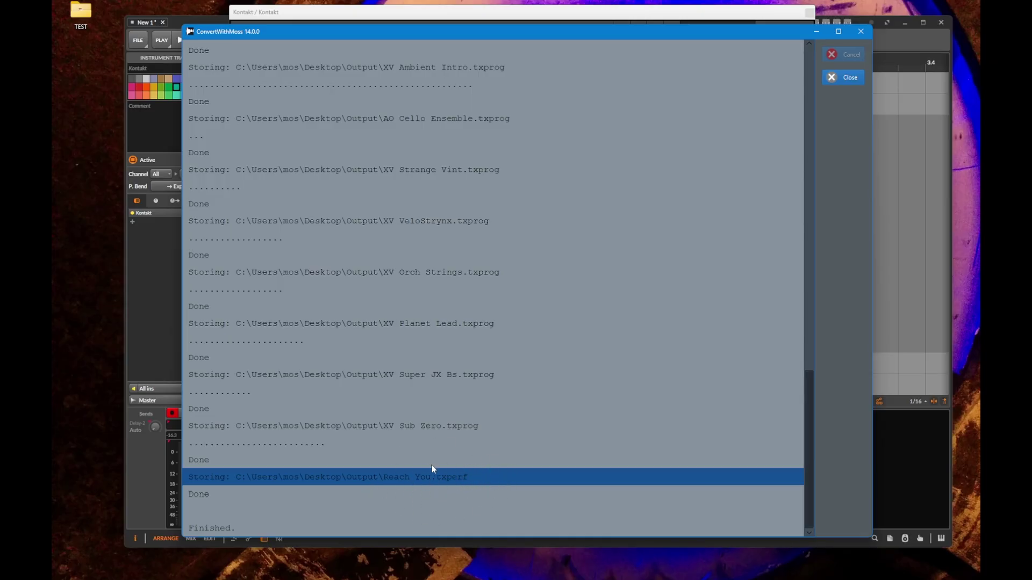
{"action": "left_click", "coordinate": [850, 76]}
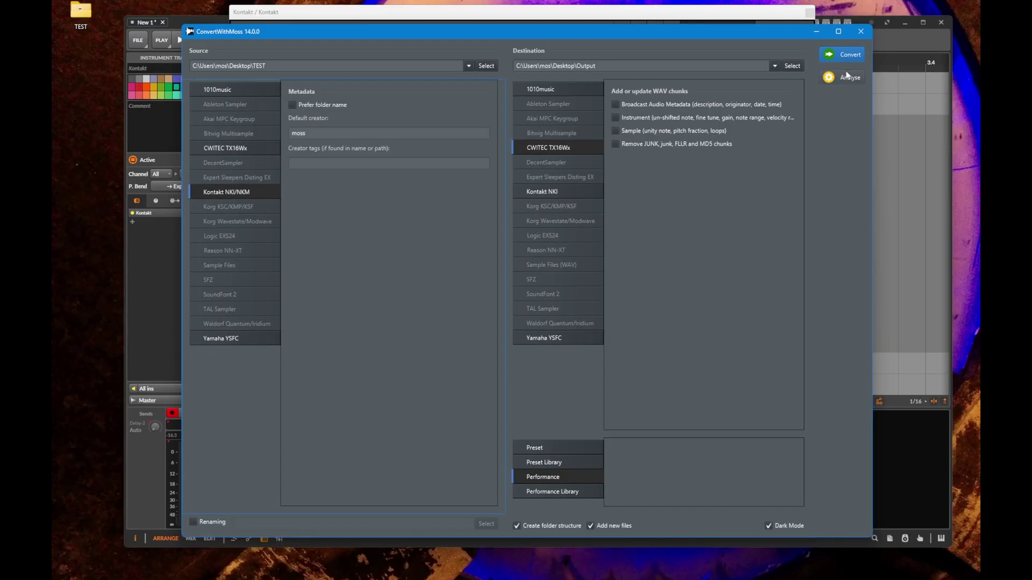
Minimize the converter, open the desktop Output folder, and open Chaos.txperf in the editor
{"action": "left_click", "coordinate": [814, 33]}
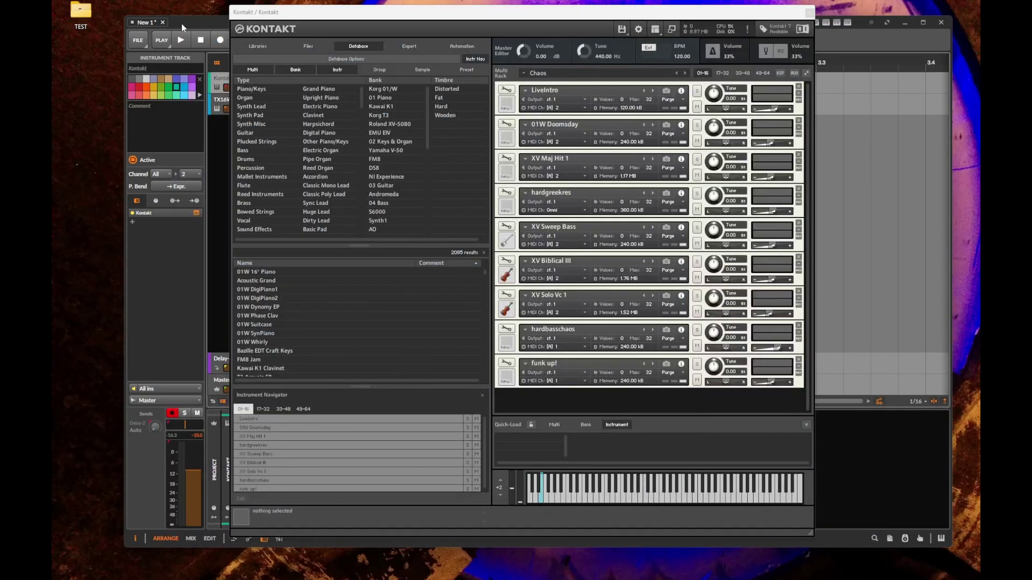
{"action": "double_click", "coordinate": [80, 60]}
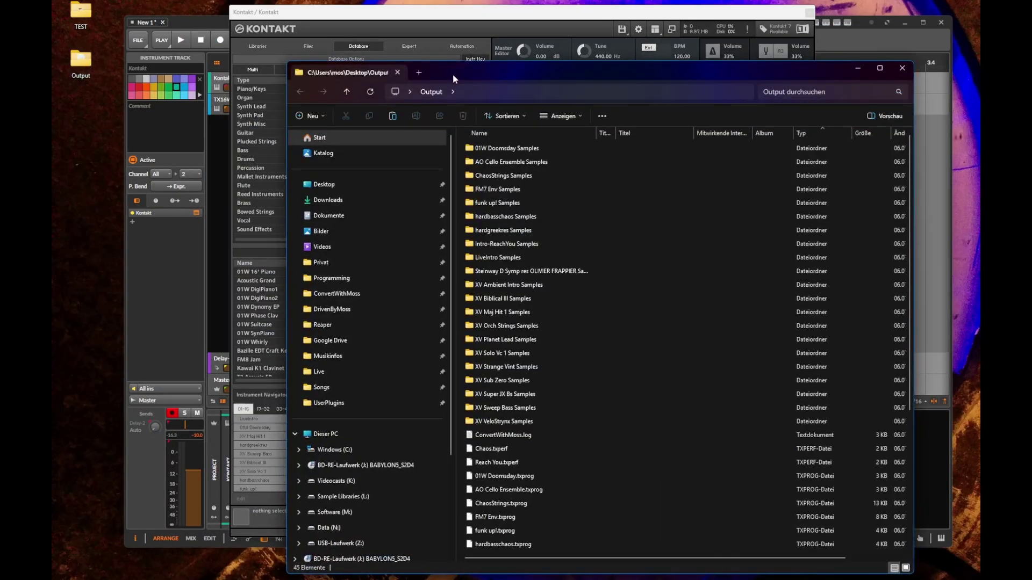
{"action": "left_click_drag", "start_coordinate": [453, 74], "coordinate": [258, 16]}
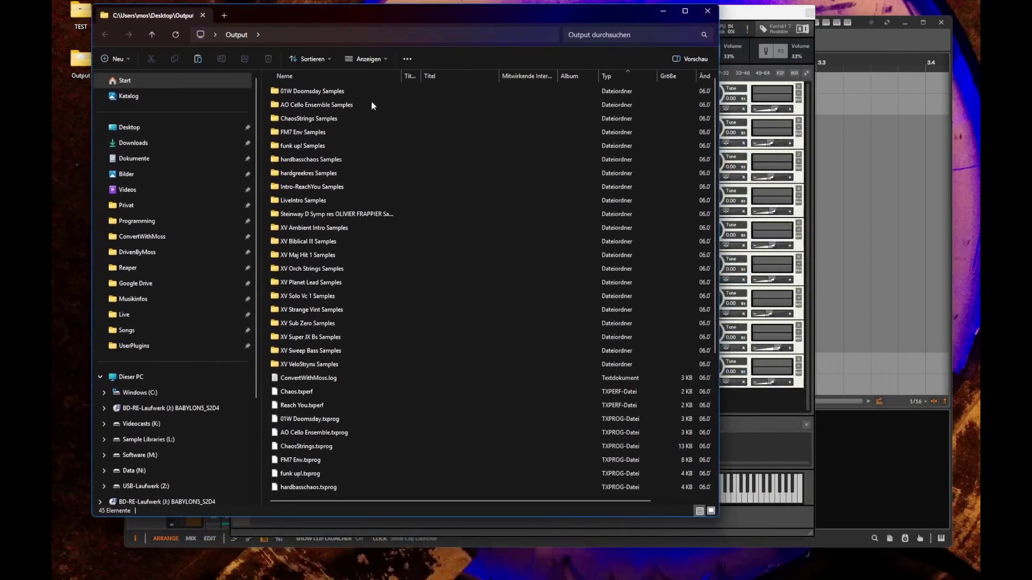
{"action": "double_click", "coordinate": [409, 519]}
{"action": "scroll", "coordinate": [358, 326], "scroll_direction": "down", "scroll_amount": 3}
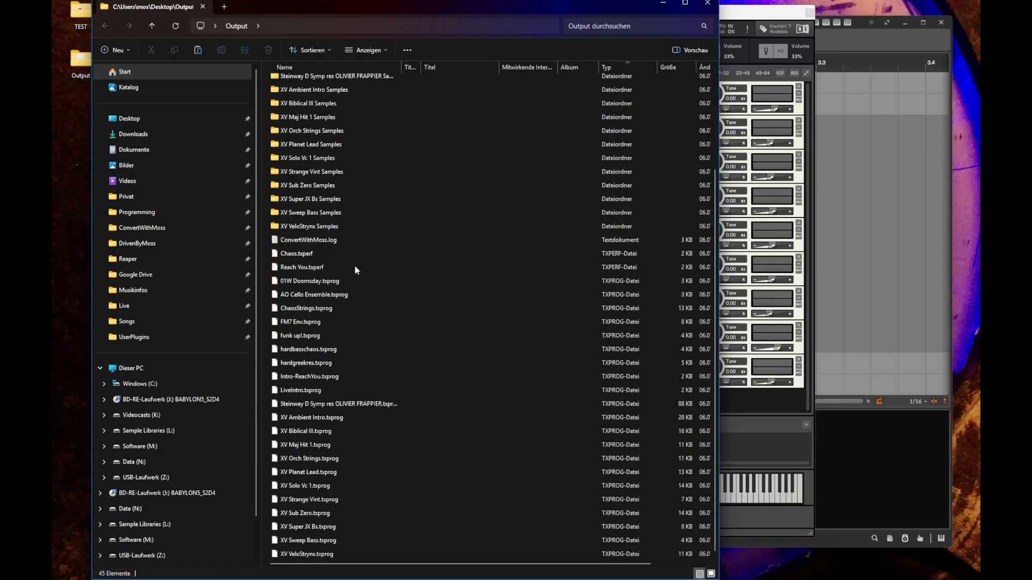
{"action": "left_click", "coordinate": [297, 254]}
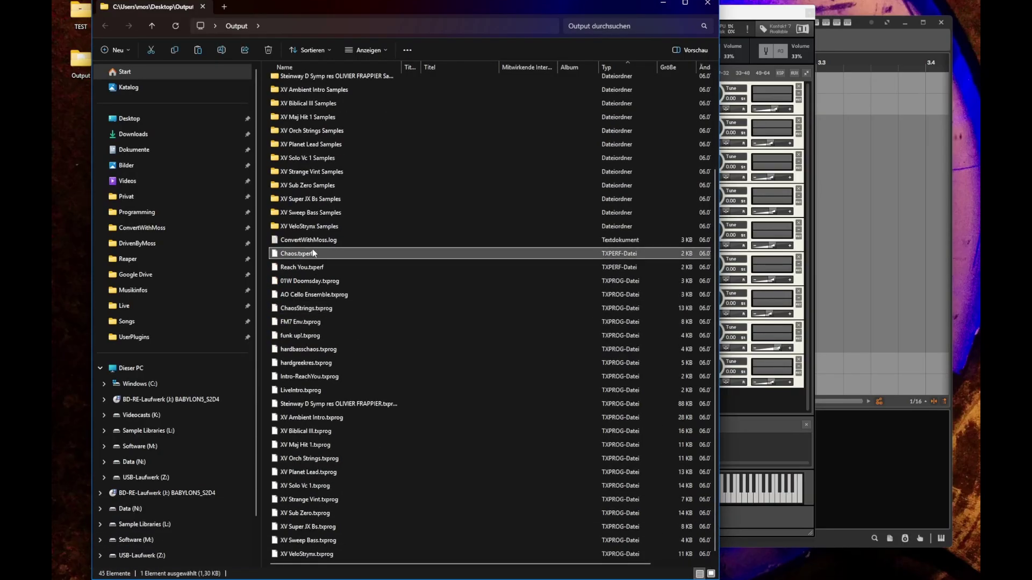
{"action": "double_click", "coordinate": [312, 251]}
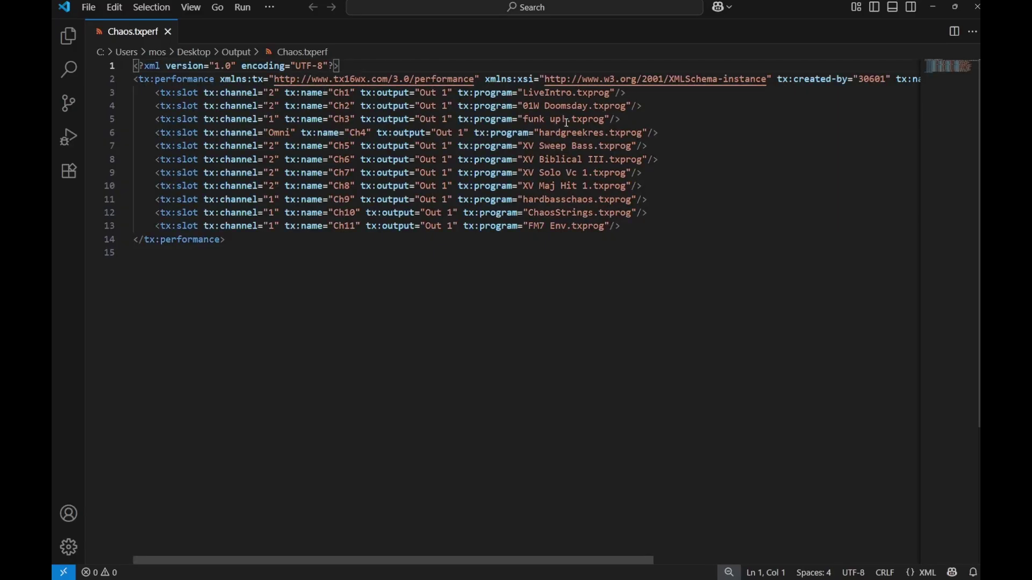
Close the Chaos.txperf tab and exit VS Code after reviewing its eleven slots
{"action": "left_click", "coordinate": [168, 32]}
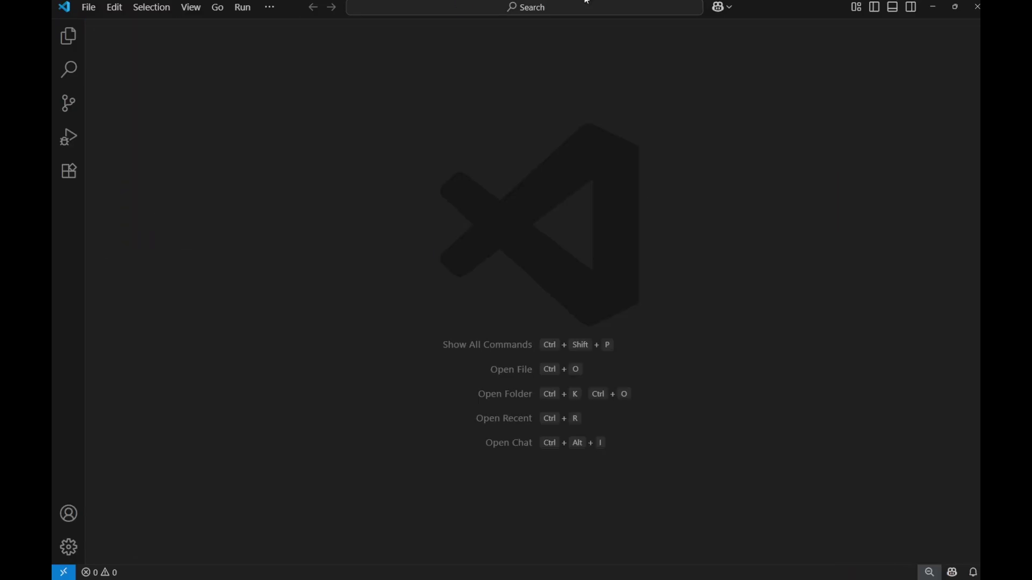
{"action": "left_click", "coordinate": [971, 6]}
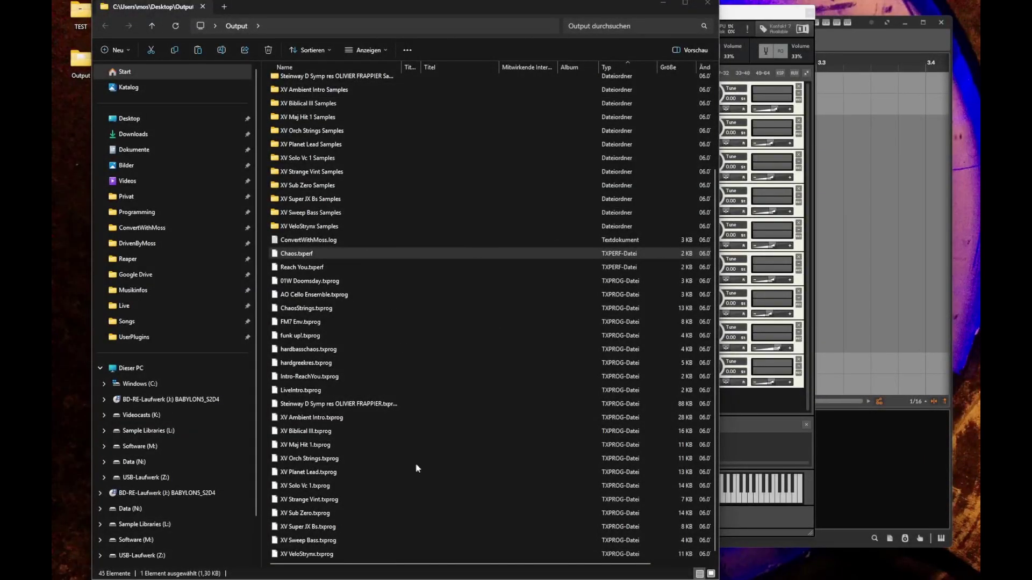
Browse the Output folder, selecting Reach You.txperf and the 01W Doomsday .txprog program
{"action": "scroll", "coordinate": [355, 240], "scroll_direction": "up", "scroll_amount": 3}
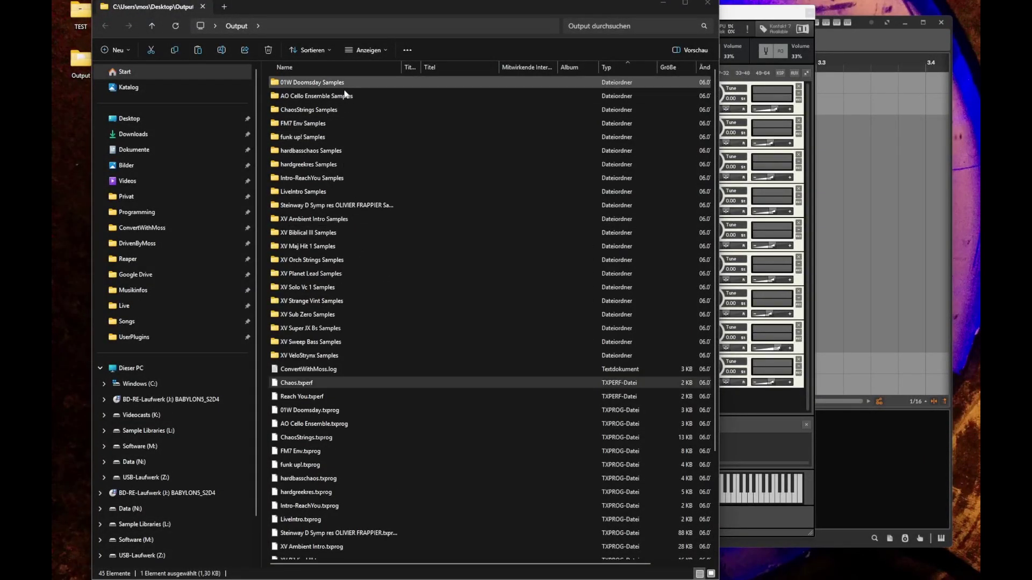
{"action": "scroll", "coordinate": [347, 257], "scroll_direction": "down", "scroll_amount": 3}
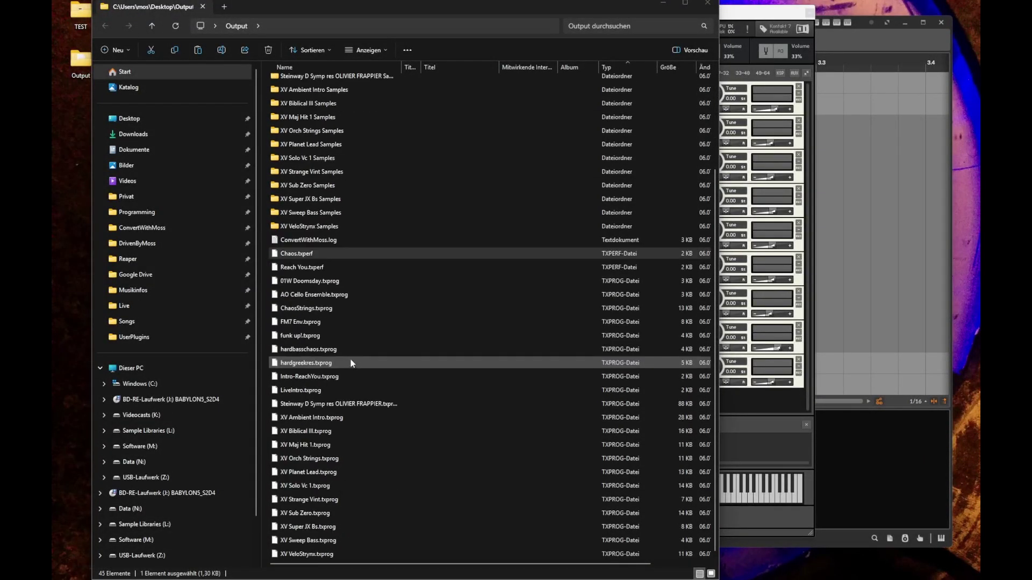
{"action": "left_click", "coordinate": [328, 266]}
{"action": "left_click", "coordinate": [340, 281]}
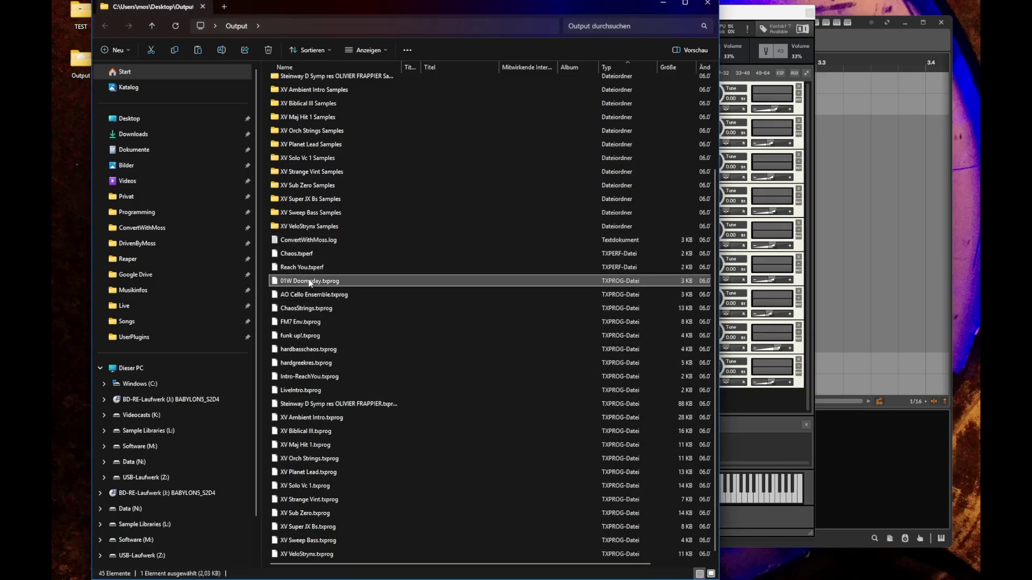
{"action": "left_click", "coordinate": [315, 267]}
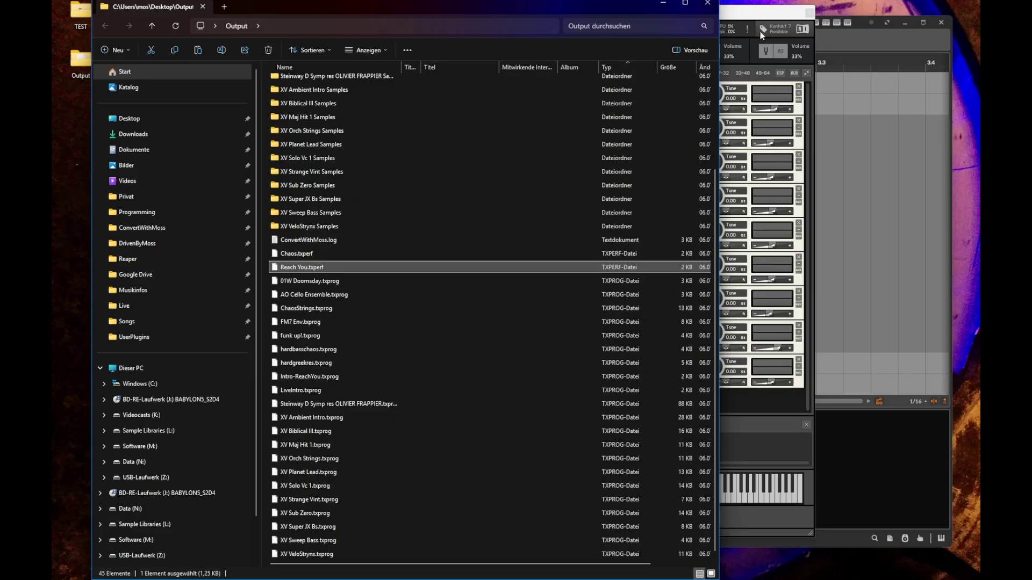
Close Kontakt and open the TX16Wx plug-in window on the TX16Wx track
{"action": "left_click", "coordinate": [886, 48]}
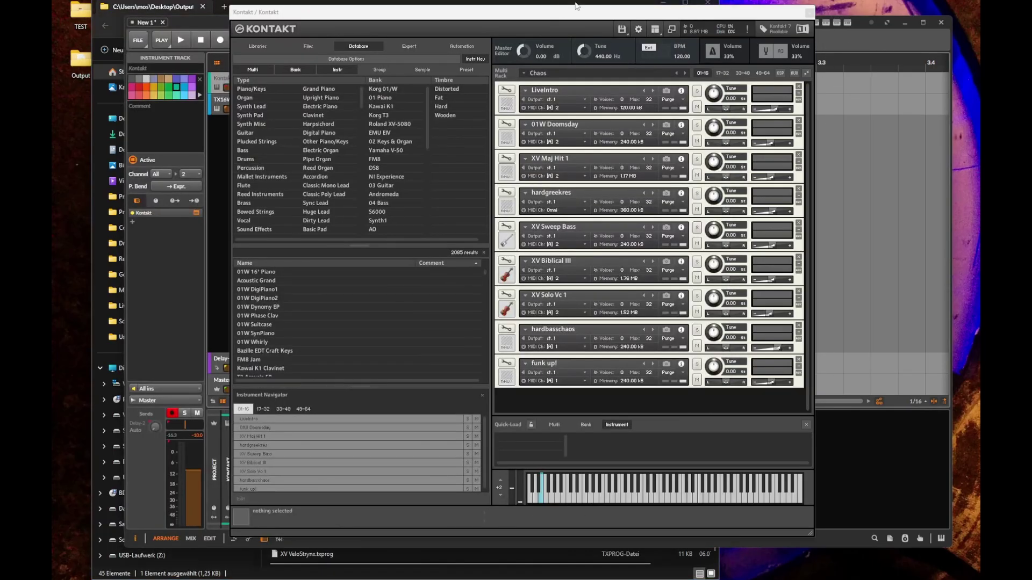
{"action": "left_click", "coordinate": [810, 13]}
{"action": "left_click", "coordinate": [249, 105]}
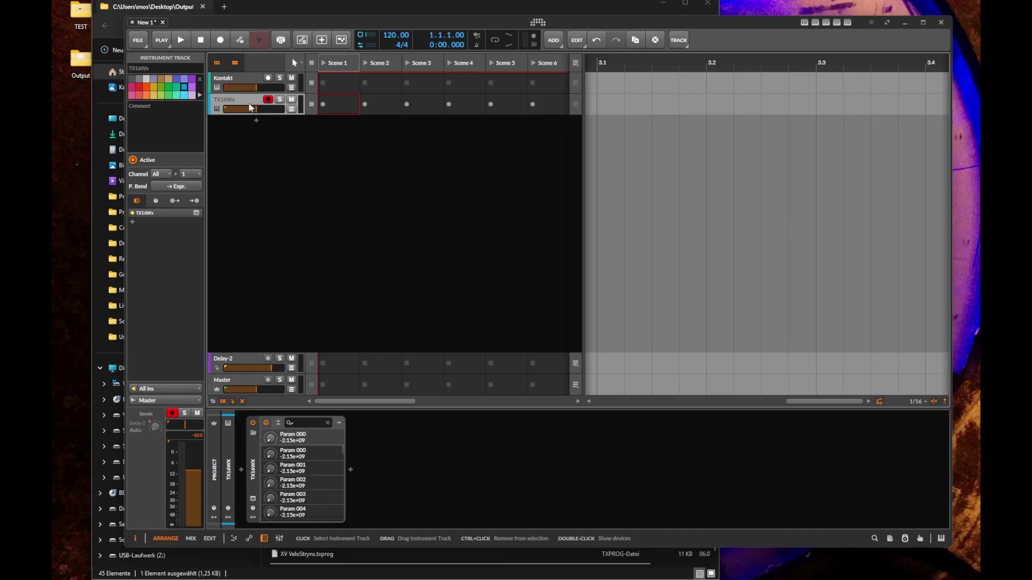
{"action": "left_click", "coordinate": [253, 500]}
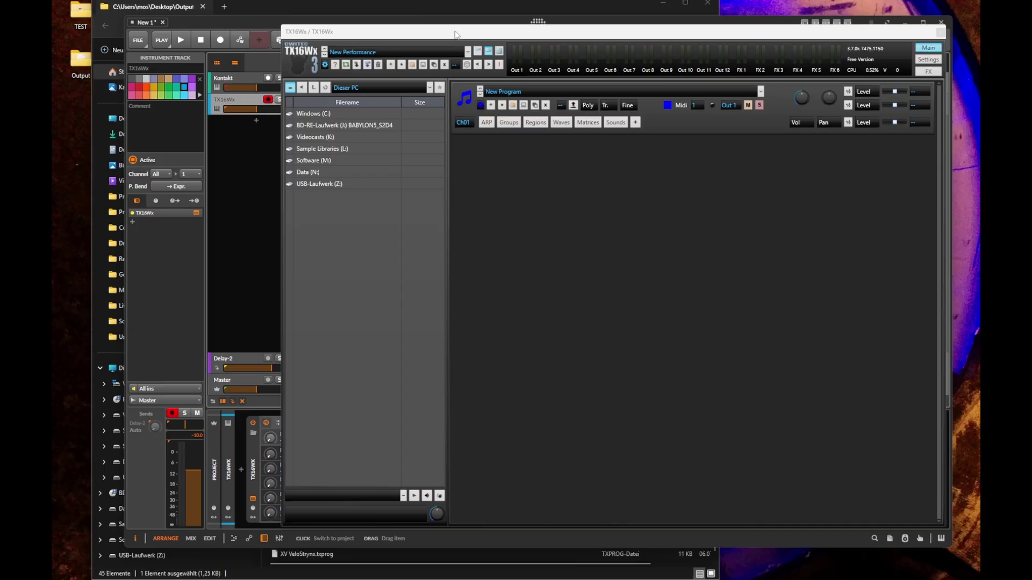
Drag Chaos.txperf from the Output folder into TX16Wx to load the Chaos performance
{"action": "left_click_drag", "start_coordinate": [454, 36], "coordinate": [478, 36]}
{"action": "left_click_drag", "start_coordinate": [308, 10], "coordinate": [295, 10]}
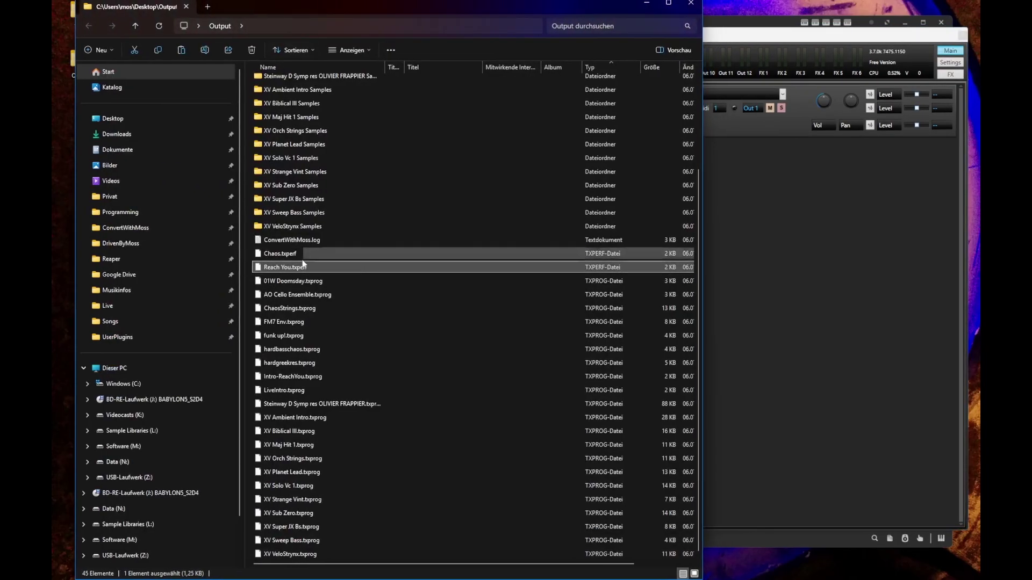
{"action": "left_click_drag", "start_coordinate": [283, 256], "coordinate": [832, 154]}
{"action": "left_click", "coordinate": [820, 35]}
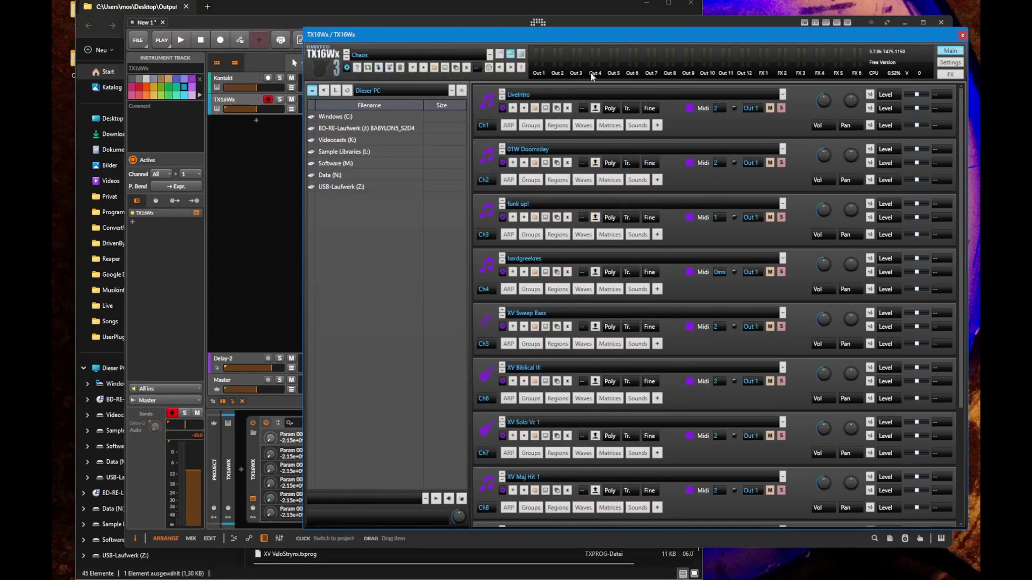
Move TX16Wx aside and open the Kontakt track's plug-in window to compare the Chaos multi
{"action": "left_click_drag", "start_coordinate": [552, 35], "coordinate": [702, 15]}
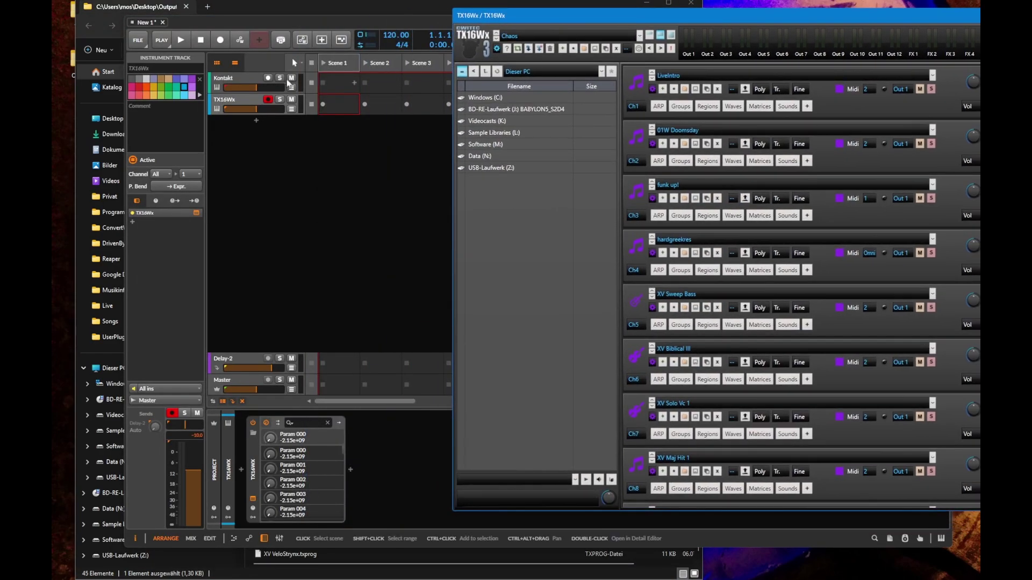
{"action": "left_click", "coordinate": [283, 80]}
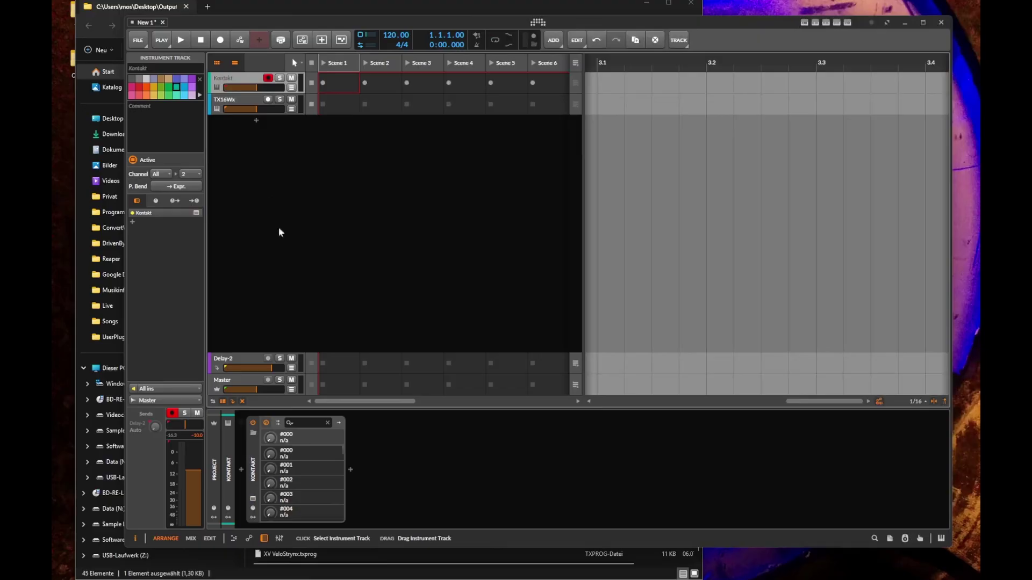
{"action": "left_click", "coordinate": [253, 498]}
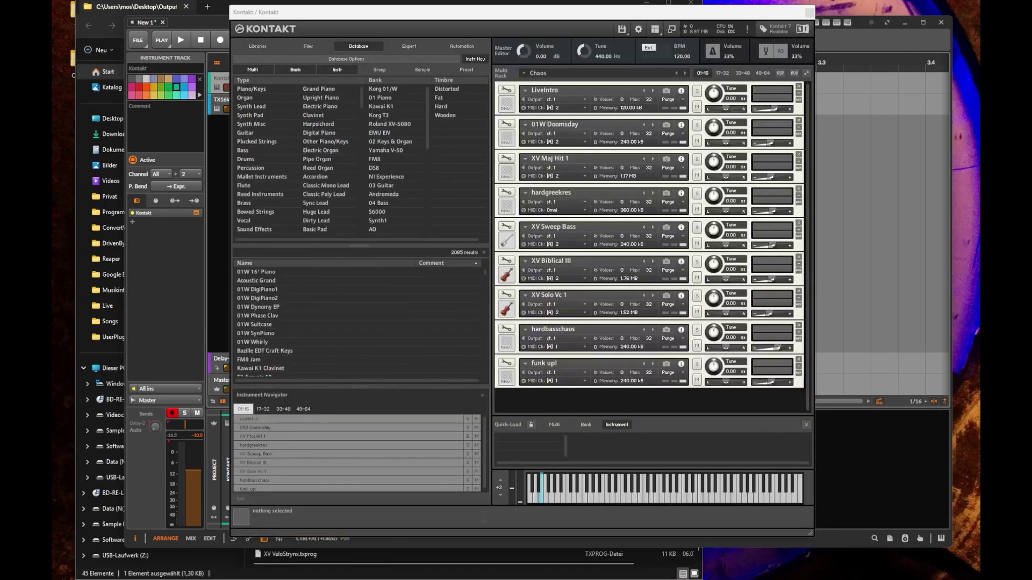
{"action": "left_click_drag", "start_coordinate": [552, 14], "coordinate": [470, 17]}
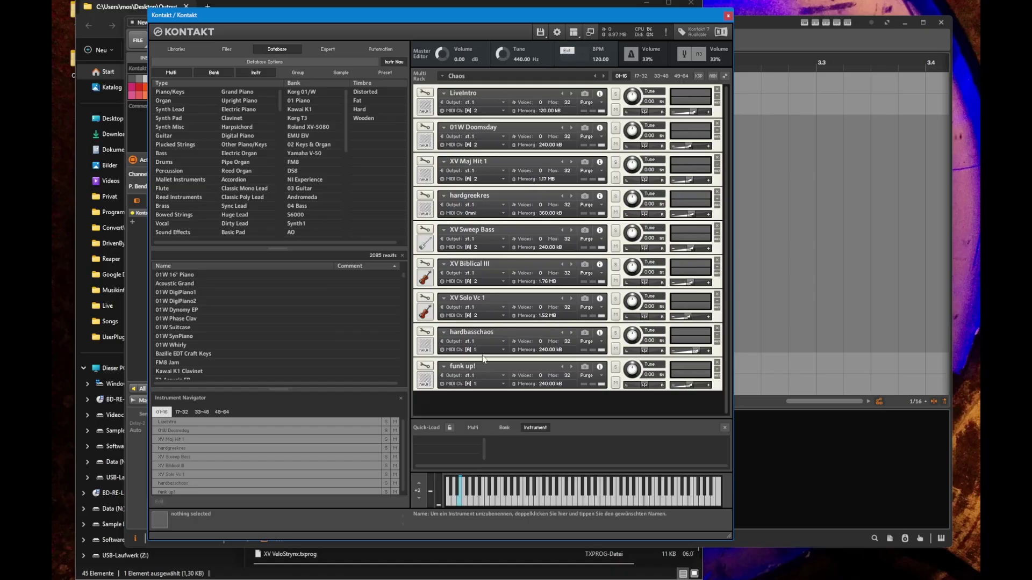
Close Kontakt, compare the TX16Wx Chaos channel rows, then close the TX16Wx window
{"action": "left_click", "coordinate": [726, 18]}
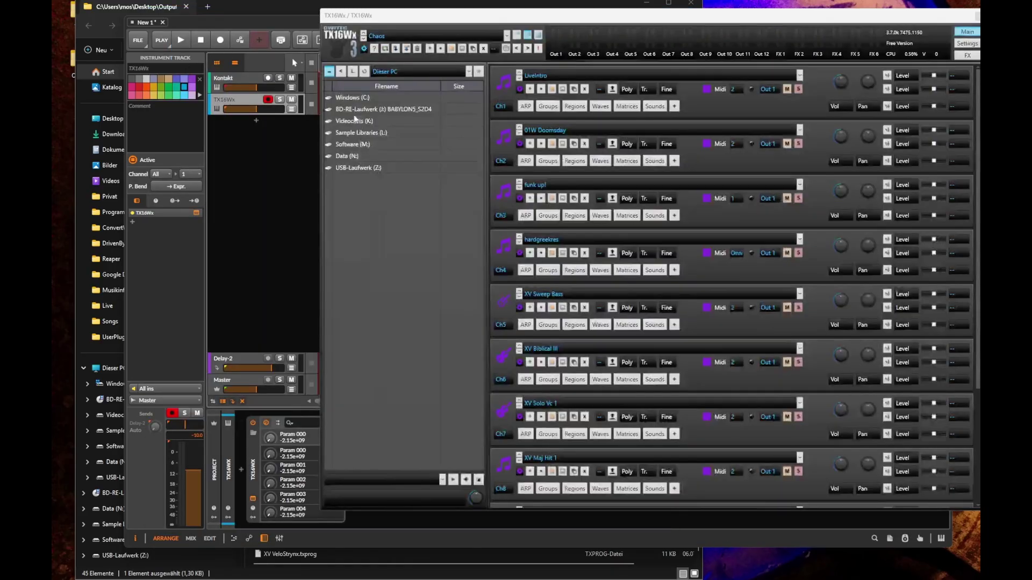
{"action": "left_click_drag", "start_coordinate": [442, 15], "coordinate": [350, 18]}
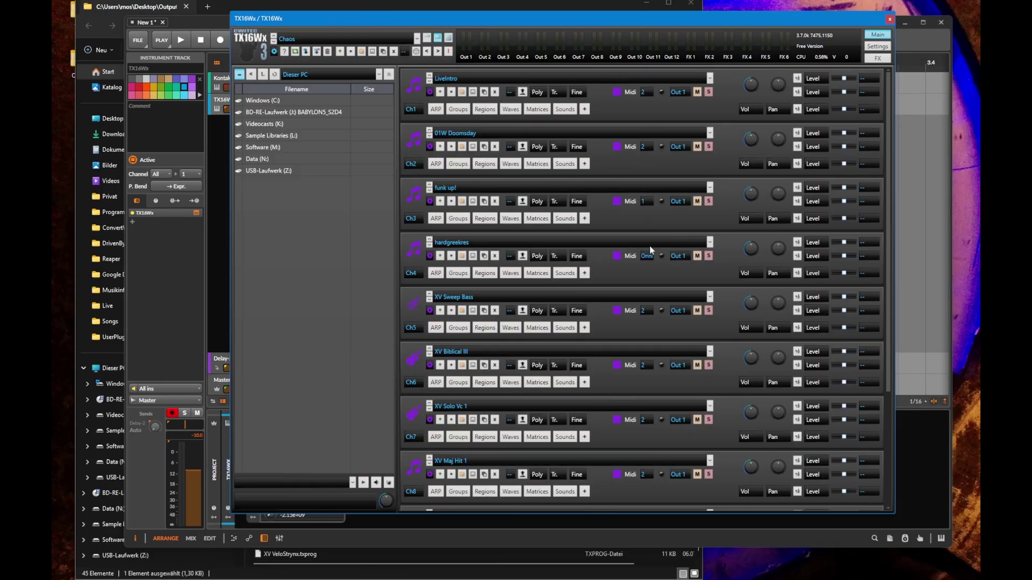
{"action": "left_click", "coordinate": [633, 460]}
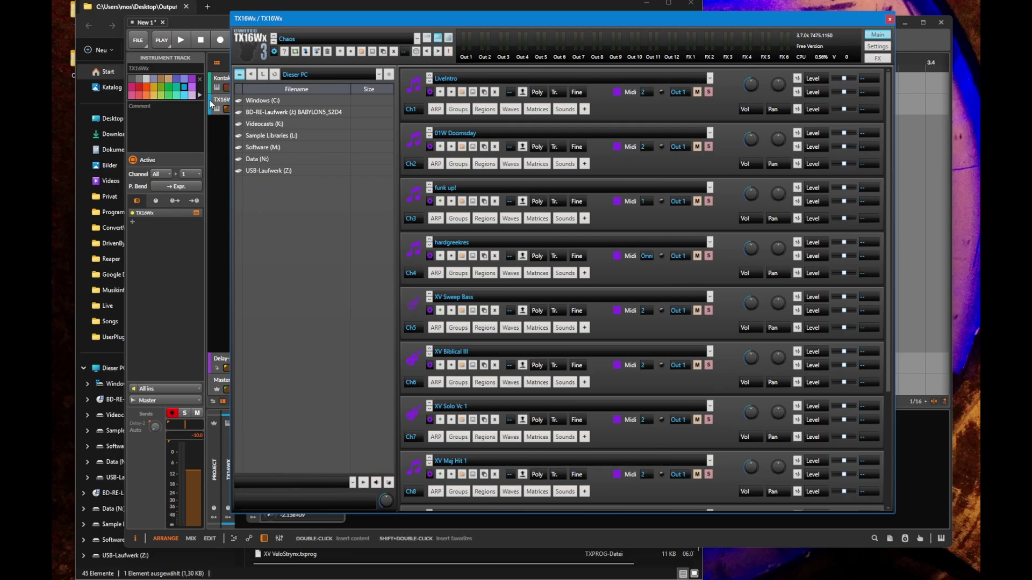
{"action": "left_click_drag", "start_coordinate": [322, 22], "coordinate": [373, 21]}
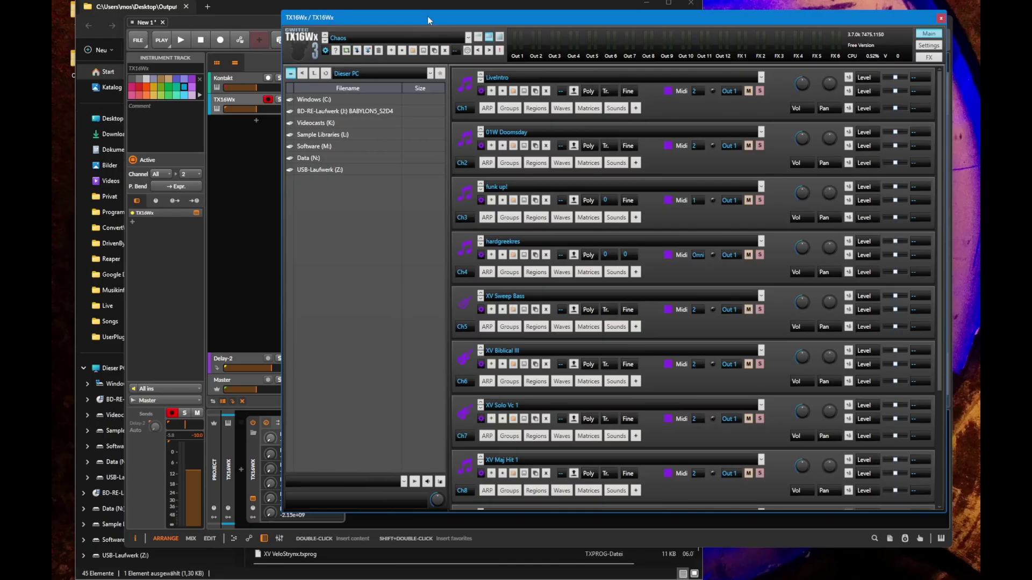
{"action": "left_click_drag", "start_coordinate": [430, 20], "coordinate": [415, 33]}
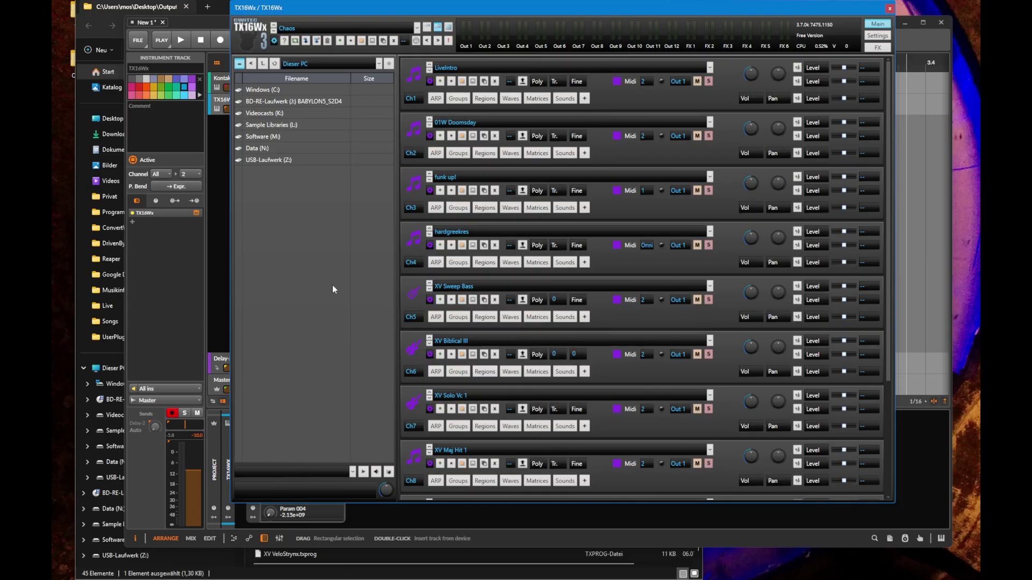
{"action": "left_click", "coordinate": [889, 9]}
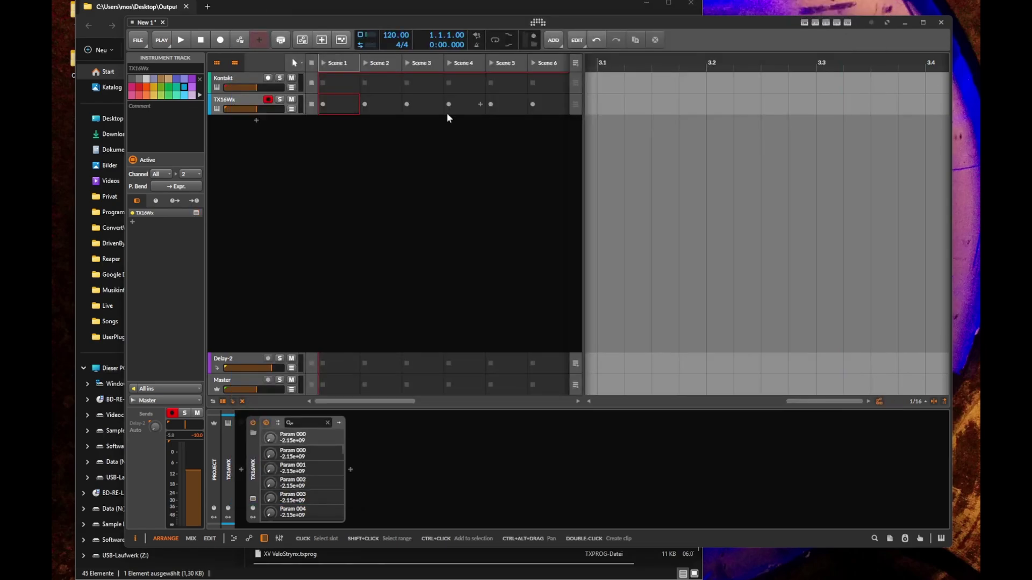
Set Yamaha YSFC MODX/MODX+ Library (*.X8L) as destination and delete everything in the Output folder
{"action": "key", "text": "alt+Tab"}
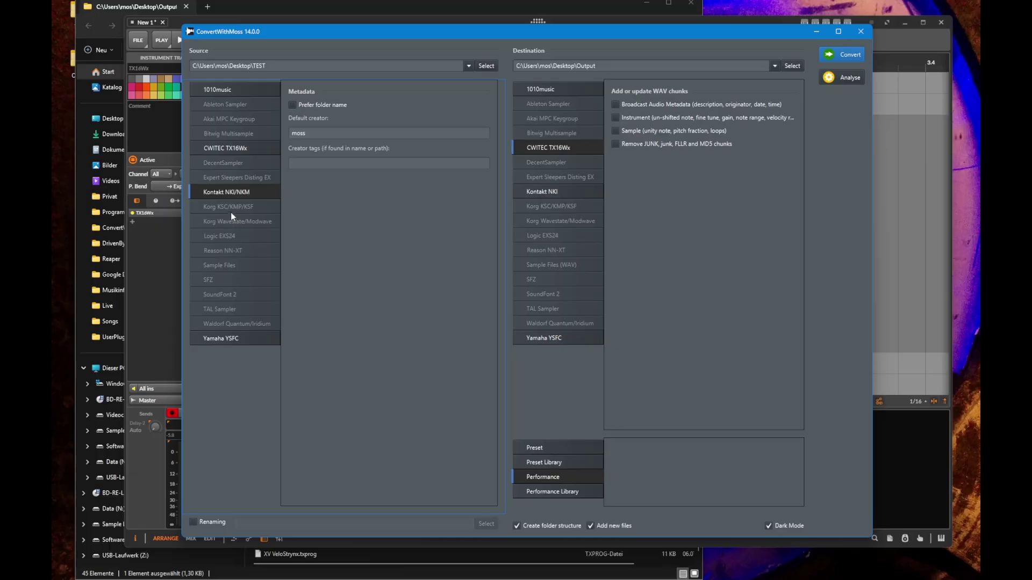
{"action": "left_click", "coordinate": [543, 338]}
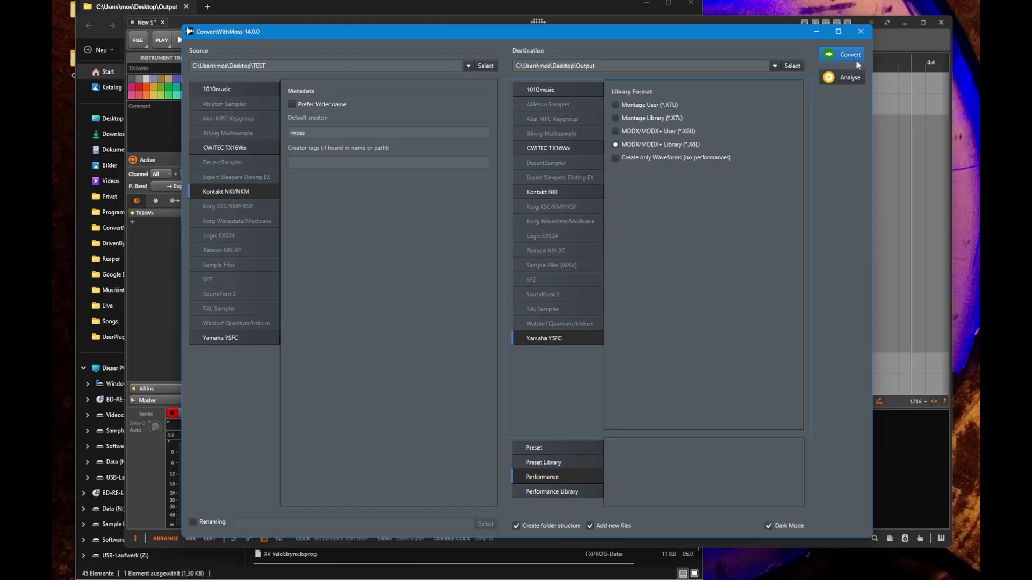
{"action": "left_click", "coordinate": [176, 14]}
{"action": "key", "text": "ctrl+a"}
{"action": "key", "text": "Delete"}
Convert both Kontakt multis into Chaos.X8L and Reach You.X8L
{"action": "left_click", "coordinate": [764, 40]}
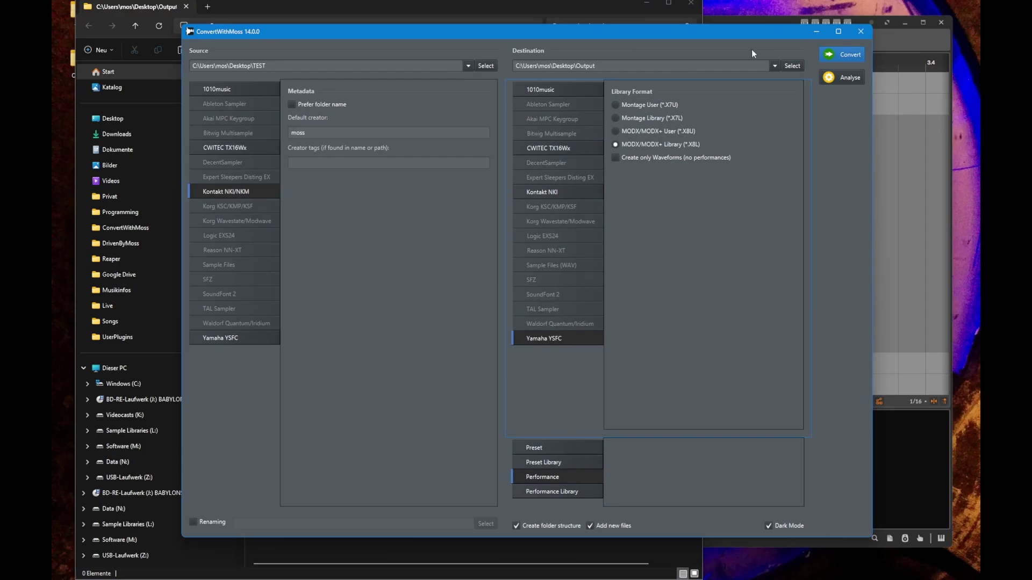
{"action": "left_click", "coordinate": [849, 55]}
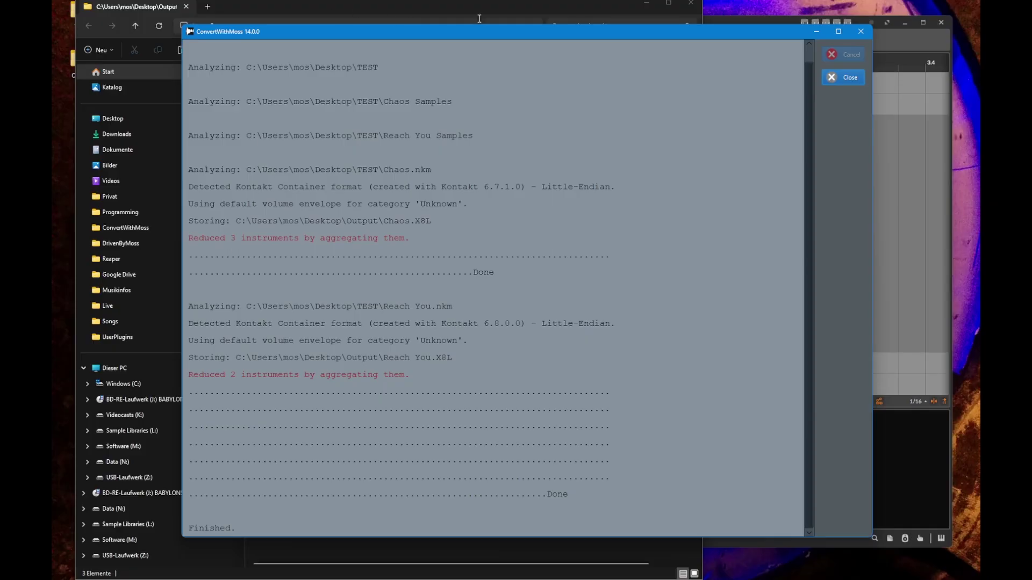
Check that Reach You.X8L is 513,980 KB in the Output folder, then deselect it
{"action": "left_click", "coordinate": [504, 1]}
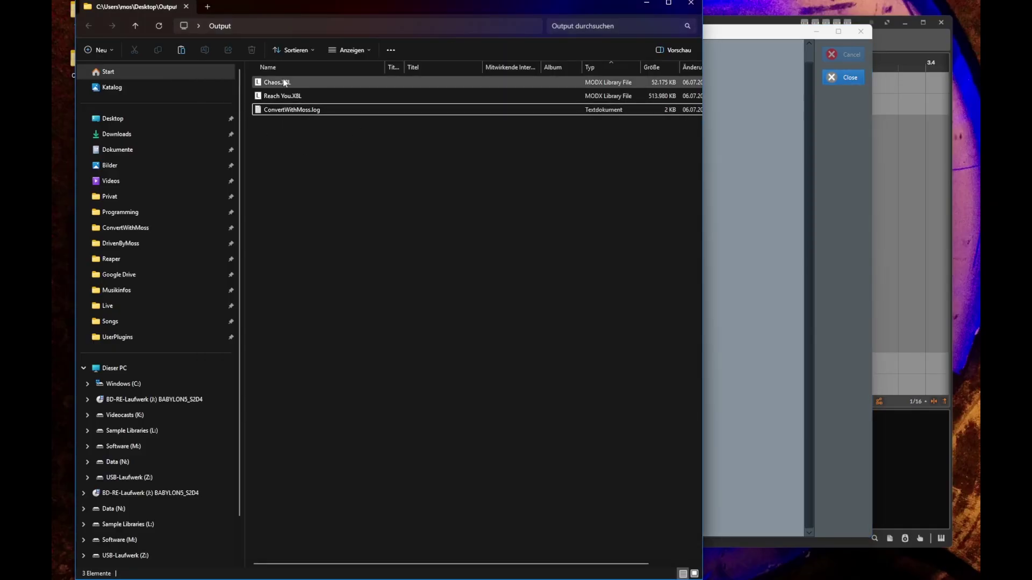
{"action": "left_click", "coordinate": [285, 95]}
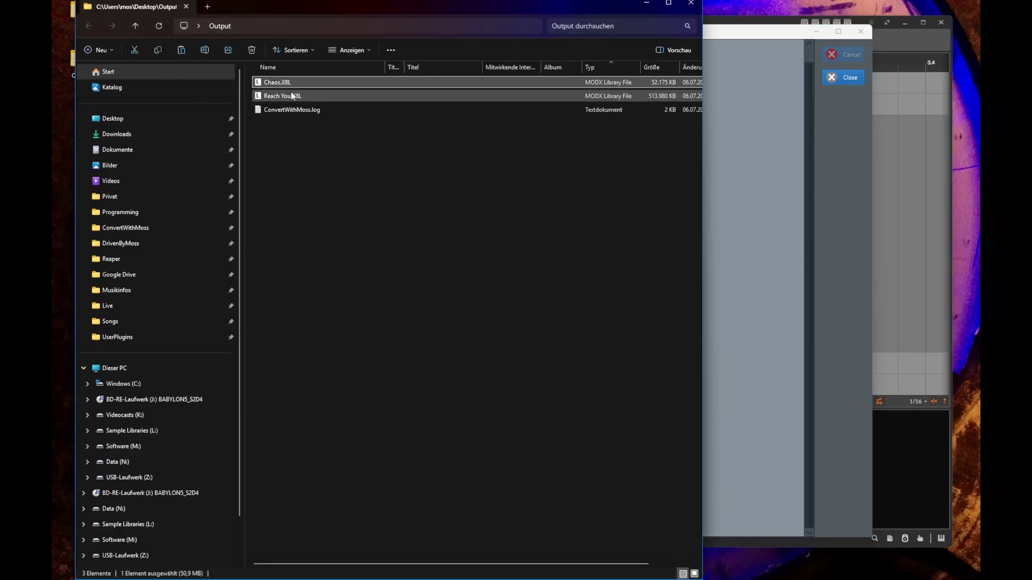
{"action": "left_click", "coordinate": [301, 178]}
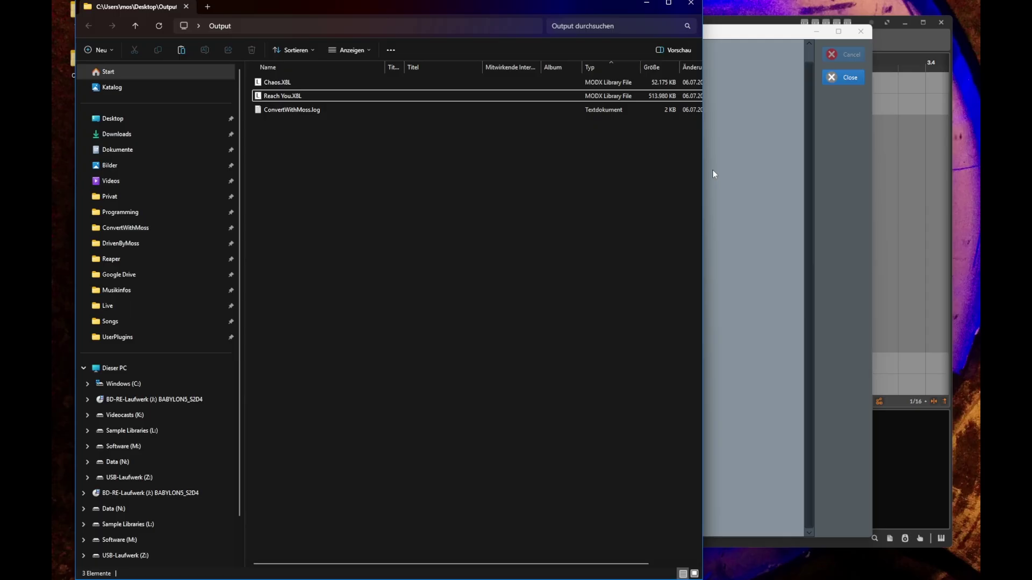
Close the conversion log and set the output type to Performance Library
{"action": "left_click", "coordinate": [749, 156]}
{"action": "left_click", "coordinate": [843, 78]}
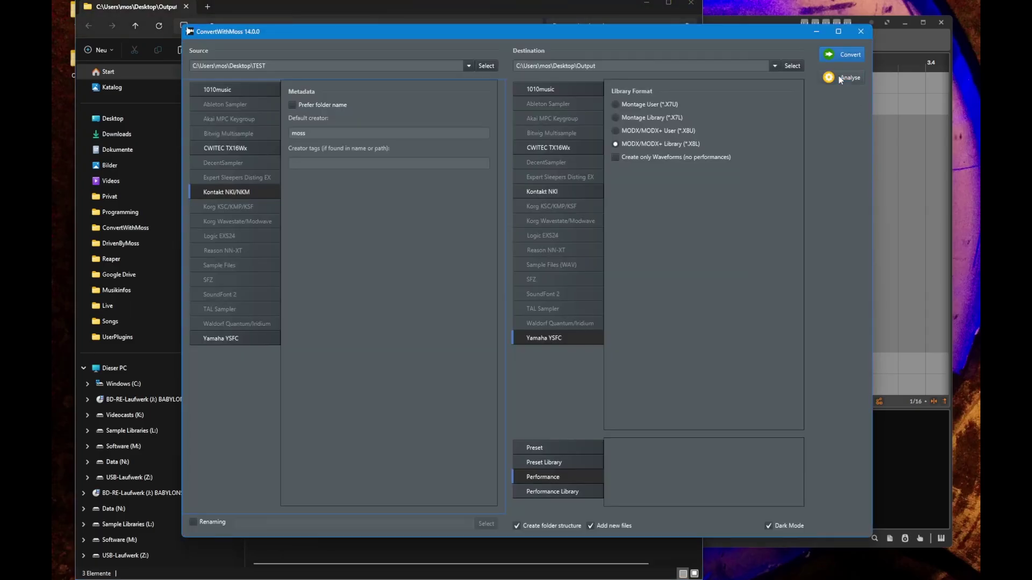
{"action": "left_click", "coordinate": [585, 491]}
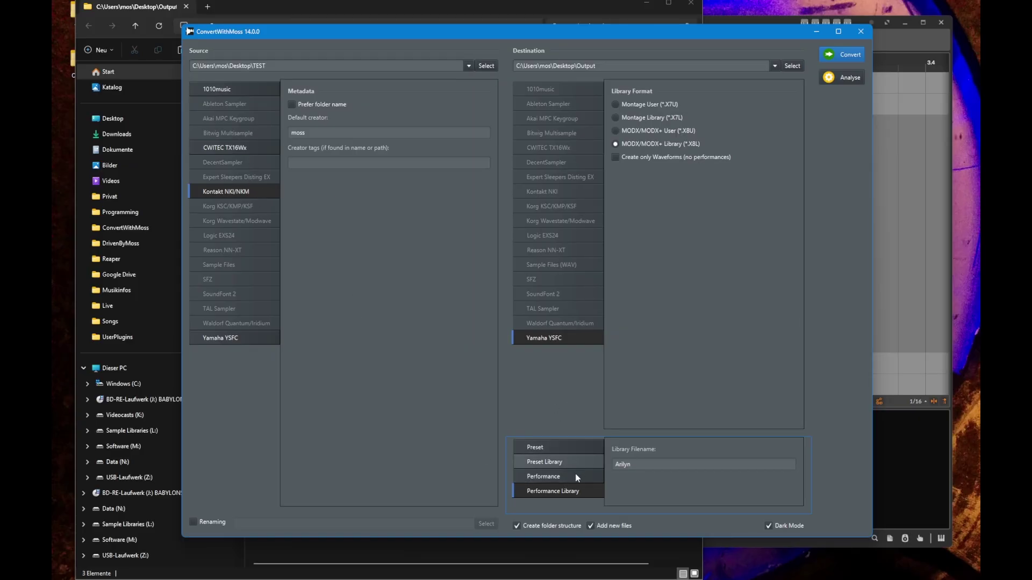
{"action": "left_click", "coordinate": [649, 466]}
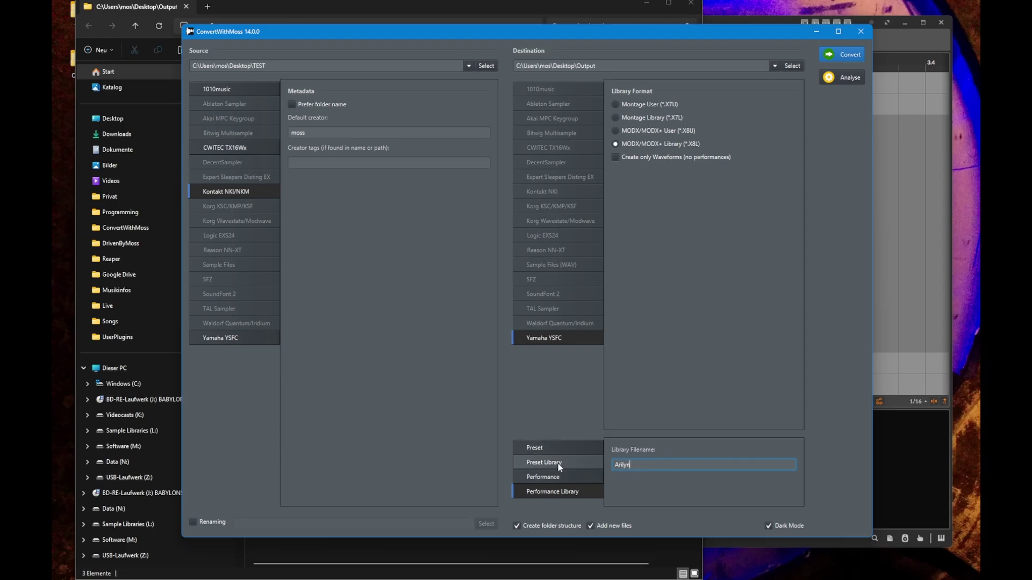
{"action": "left_click", "coordinate": [531, 463]}
{"action": "left_click", "coordinate": [549, 493]}
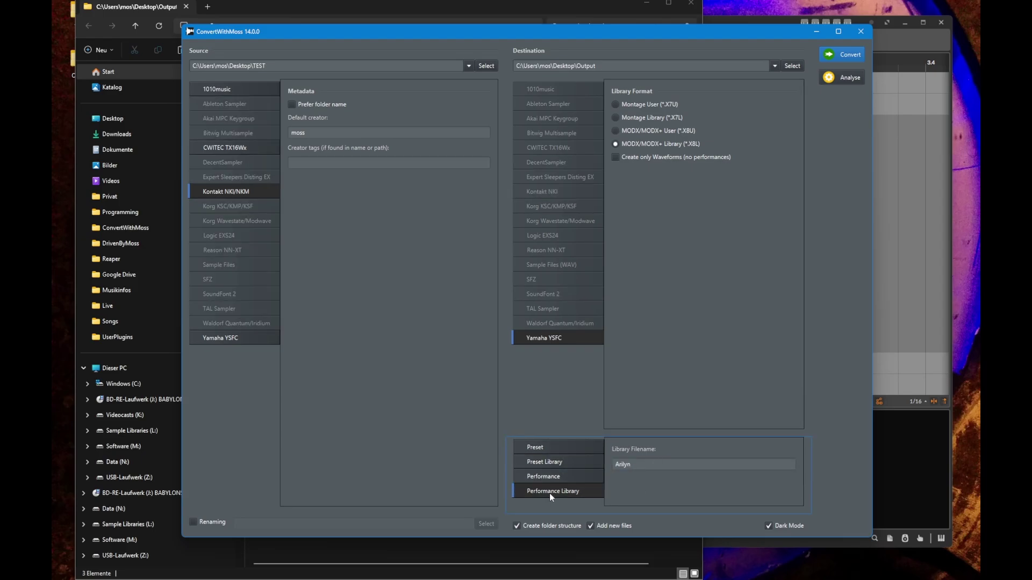
Delete the three old files from the Output folder
{"action": "left_click", "coordinate": [263, 10]}
{"action": "left_click_drag", "start_coordinate": [309, 103], "coordinate": [301, 80]}
{"action": "key", "text": "Delete"}
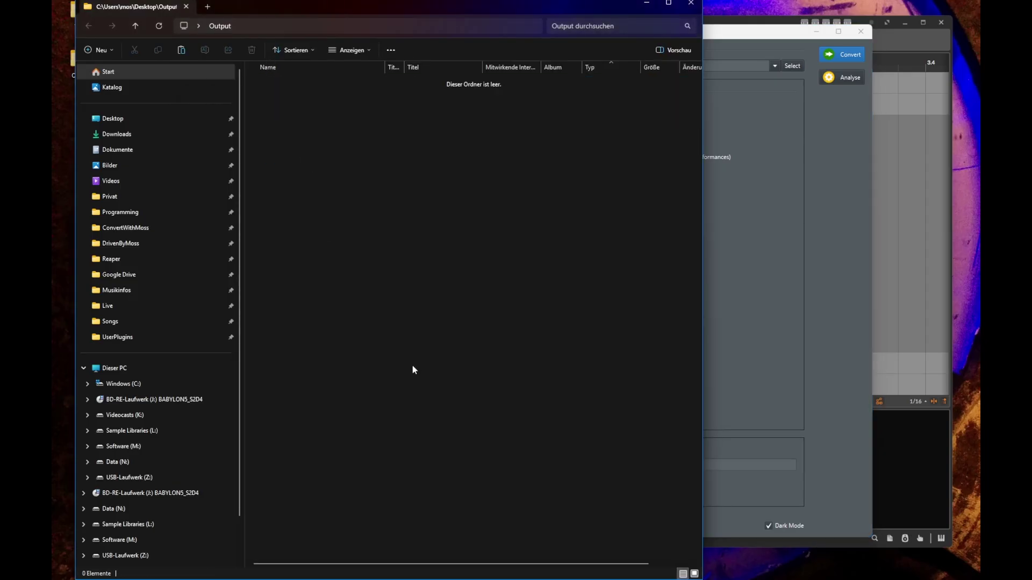
Convert the multis into Arilyn.X8L and widen Explorer to show its full date
{"action": "left_click", "coordinate": [794, 31]}
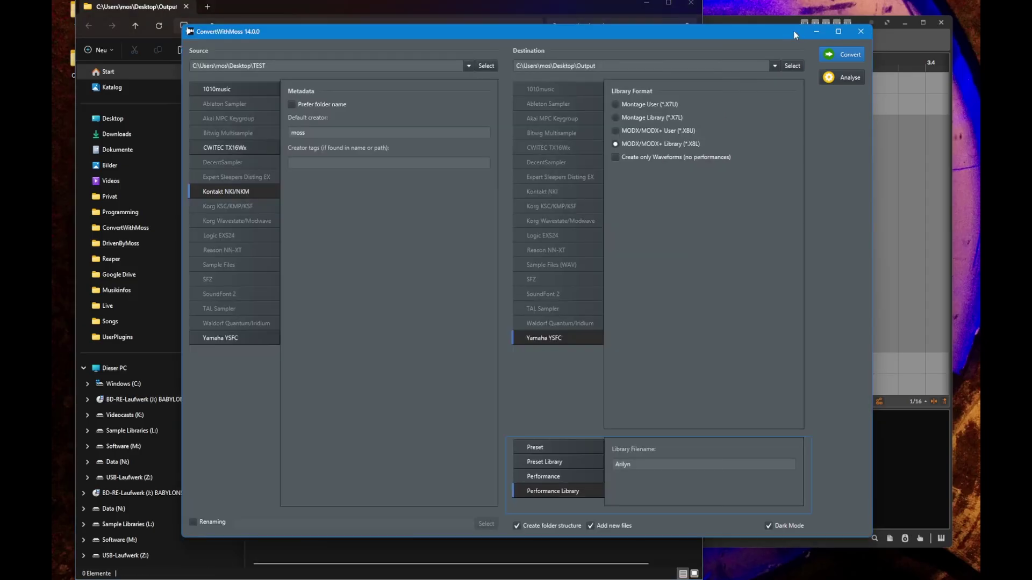
{"action": "left_click", "coordinate": [836, 54]}
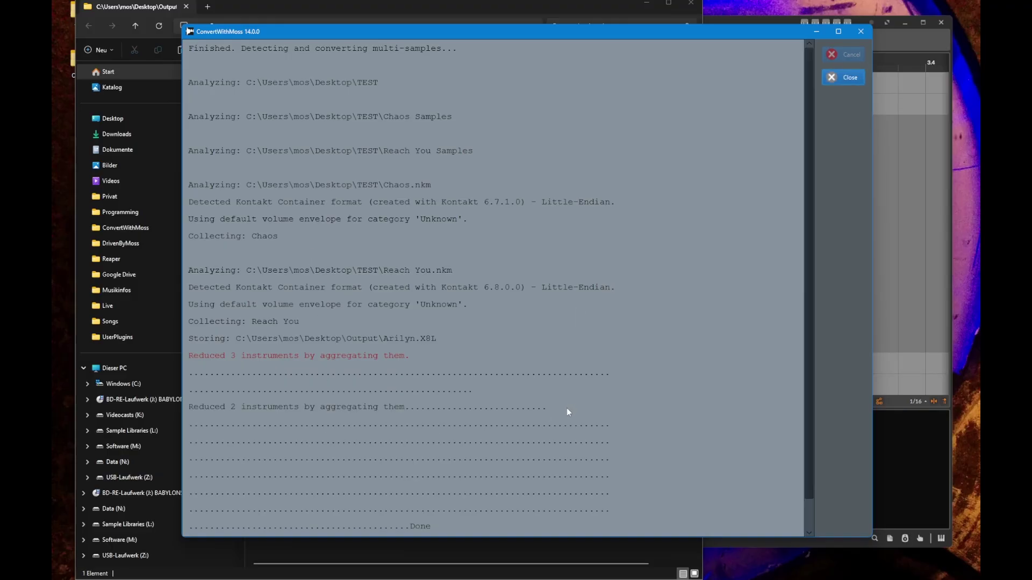
{"action": "left_click", "coordinate": [167, 6]}
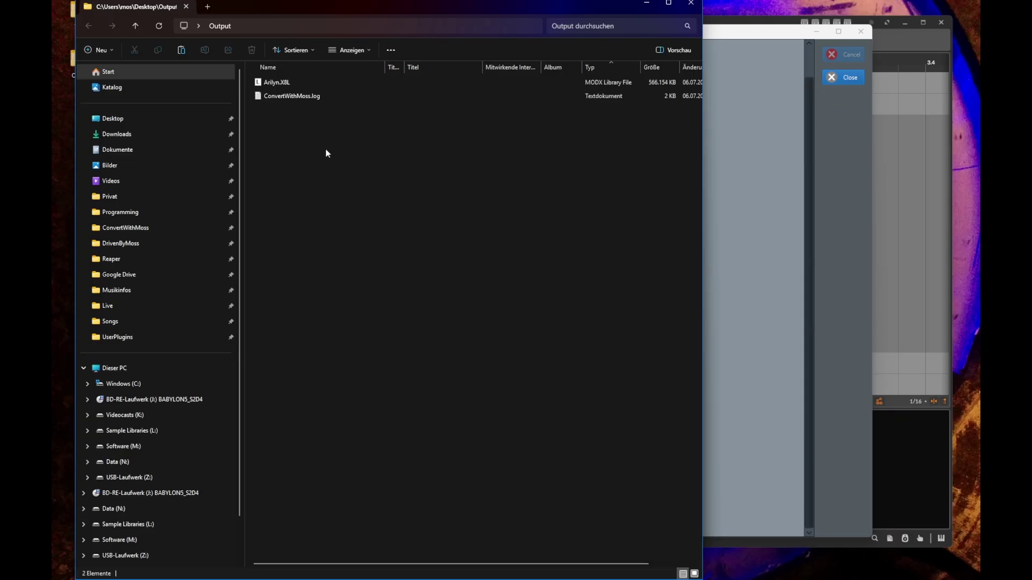
{"action": "left_click", "coordinate": [287, 83]}
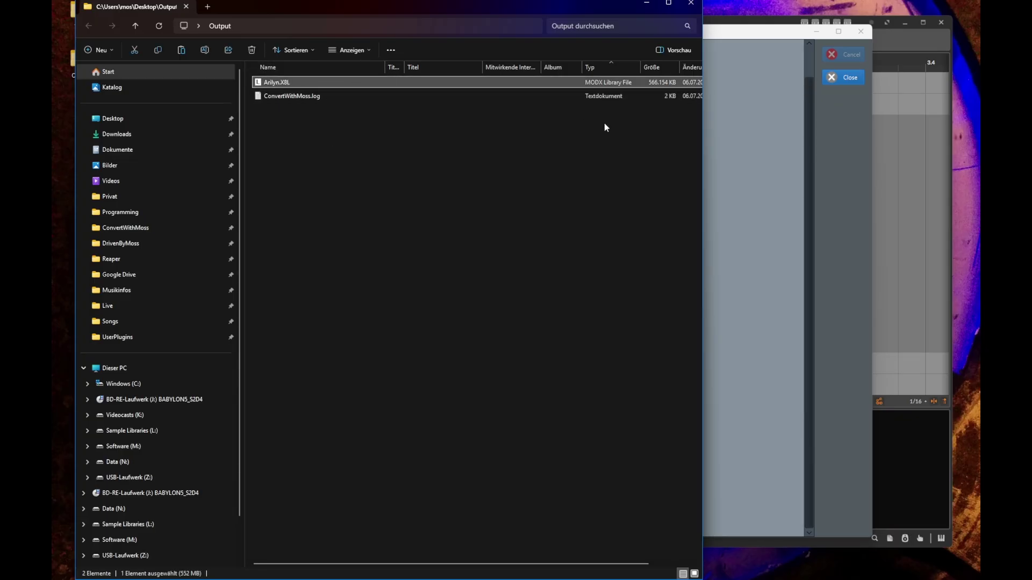
{"action": "left_click_drag", "start_coordinate": [708, 112], "coordinate": [791, 109]}
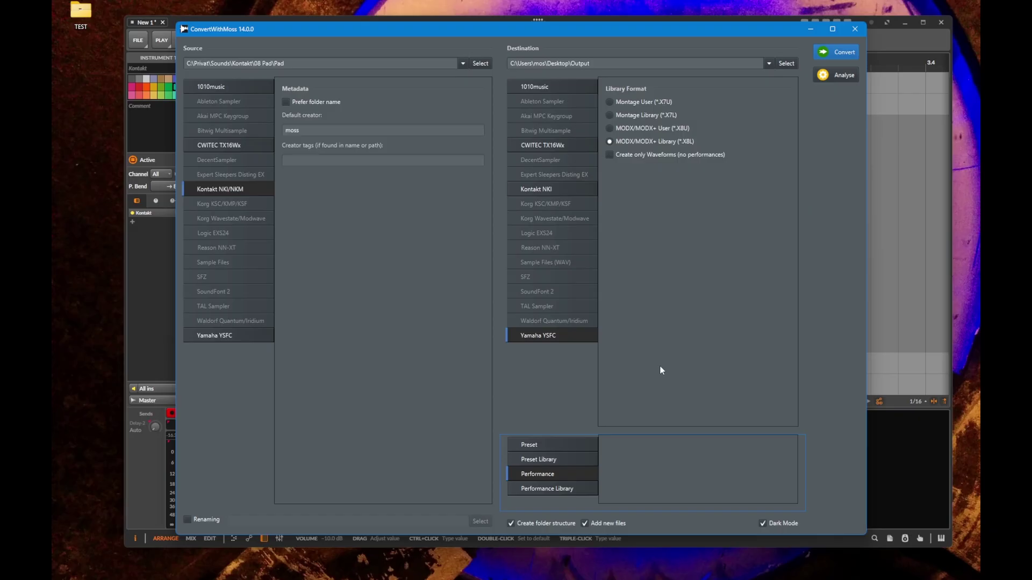
Keep the current source folder and set Kontakt NKI destination with a 'Pads' preset library output
{"action": "left_click", "coordinate": [572, 464]}
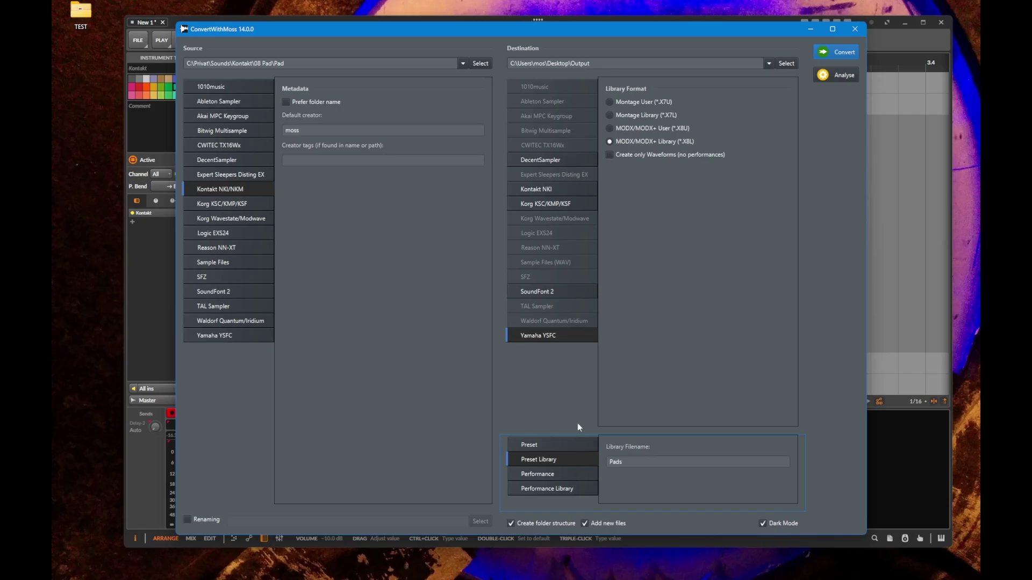
{"action": "left_click", "coordinate": [306, 62]}
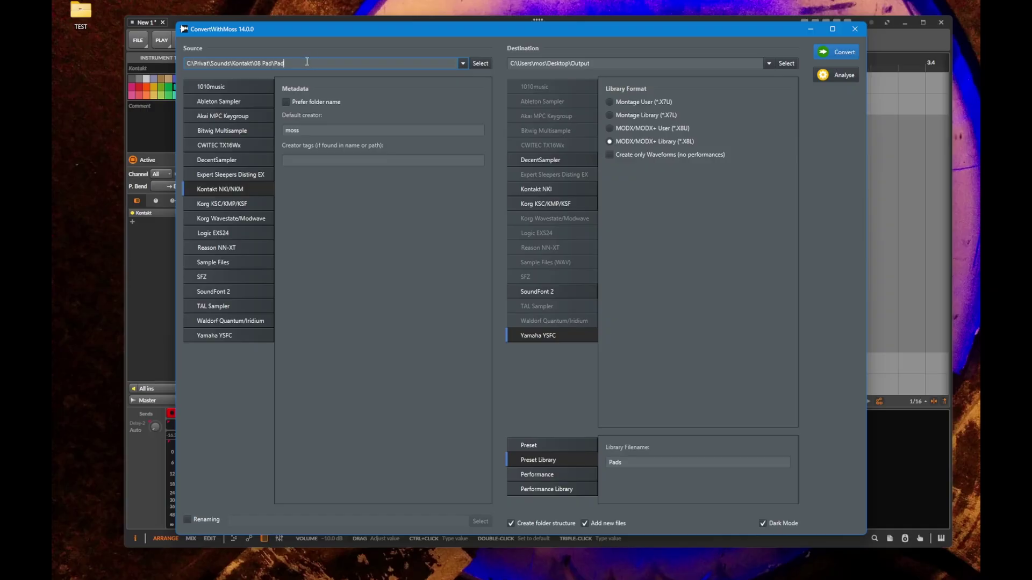
{"action": "left_click", "coordinate": [480, 63]}
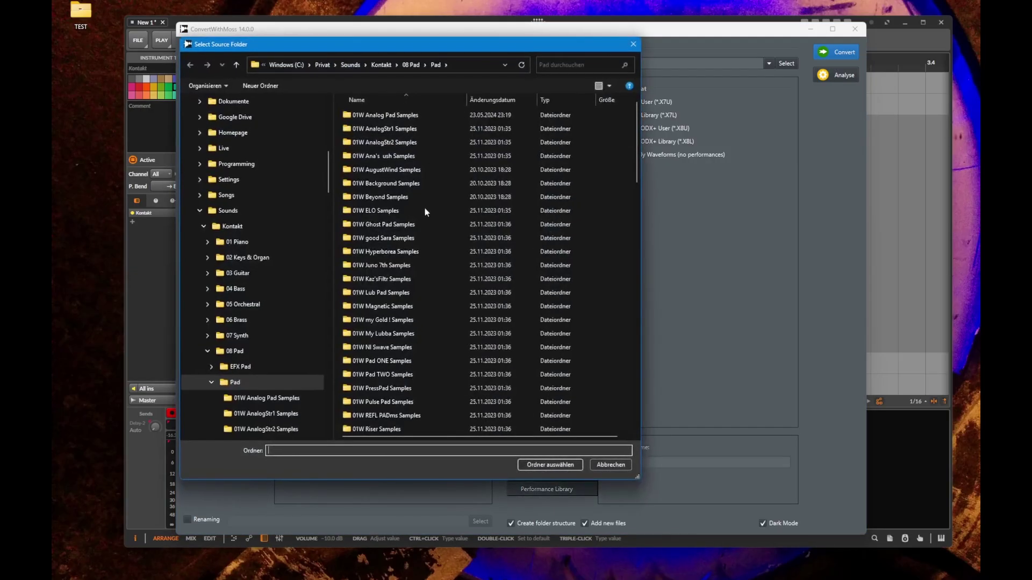
{"action": "scroll", "coordinate": [421, 210], "scroll_direction": "down", "scroll_amount": 20}
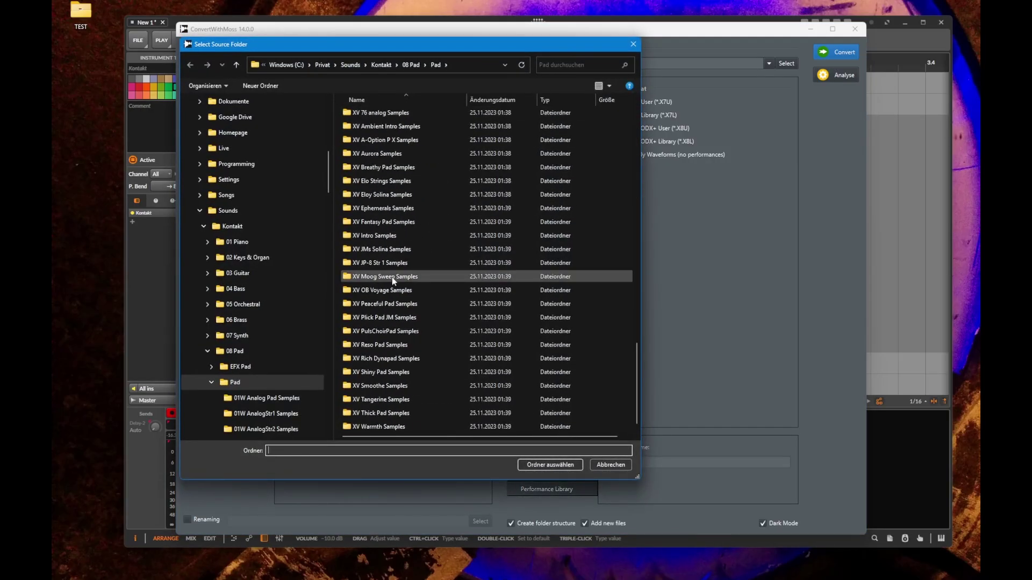
{"action": "left_click", "coordinate": [610, 463]}
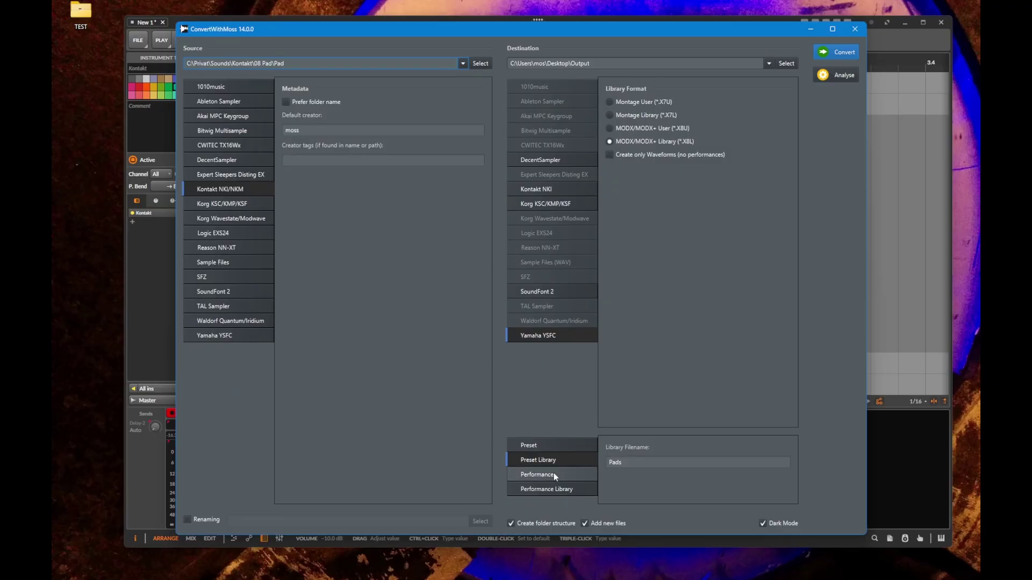
{"action": "left_click", "coordinate": [556, 187]}
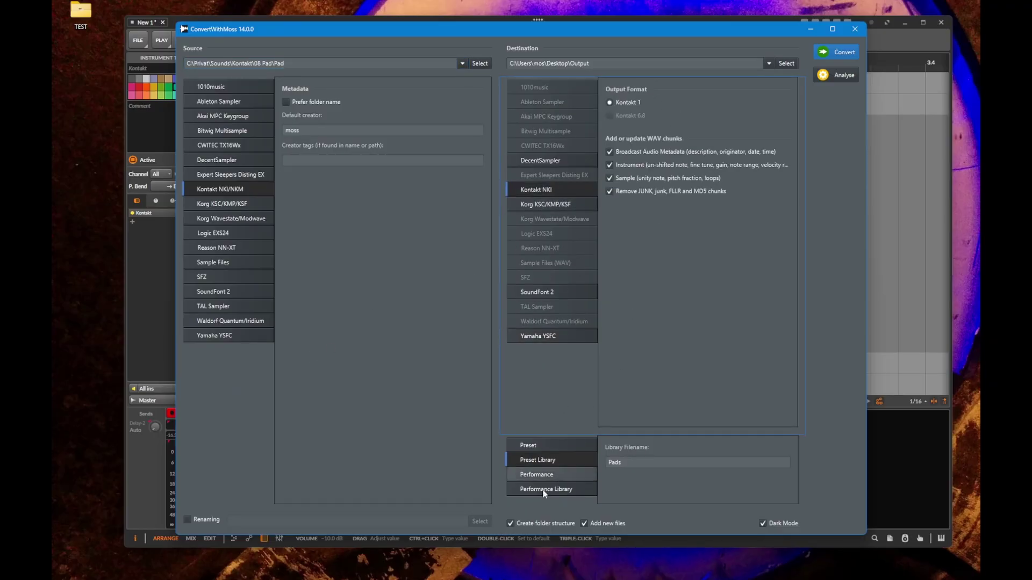
{"action": "left_click", "coordinate": [561, 458]}
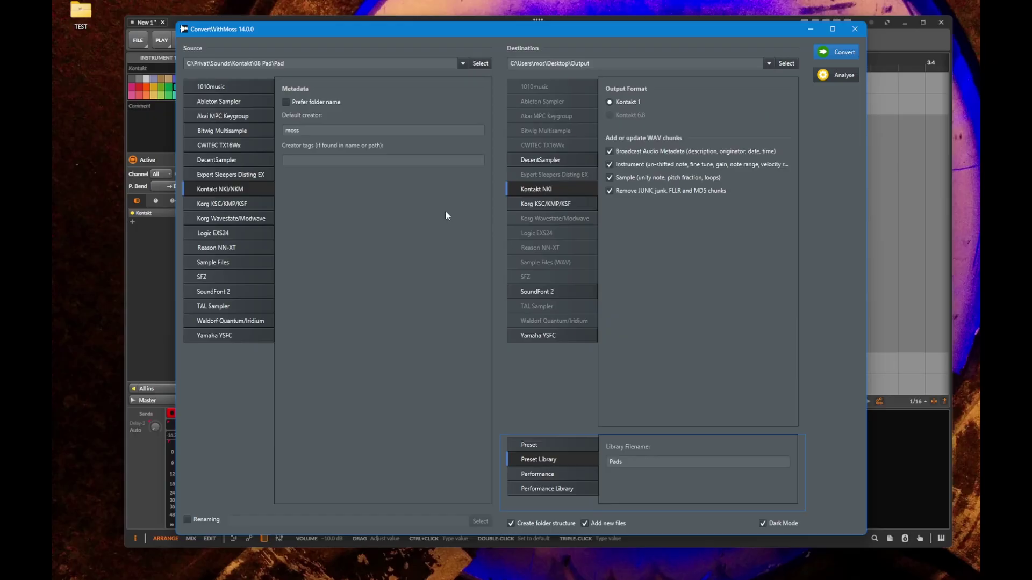
Convert the pad folder into Pads.nkm, limited to 64 instruments
{"action": "left_click", "coordinate": [848, 51]}
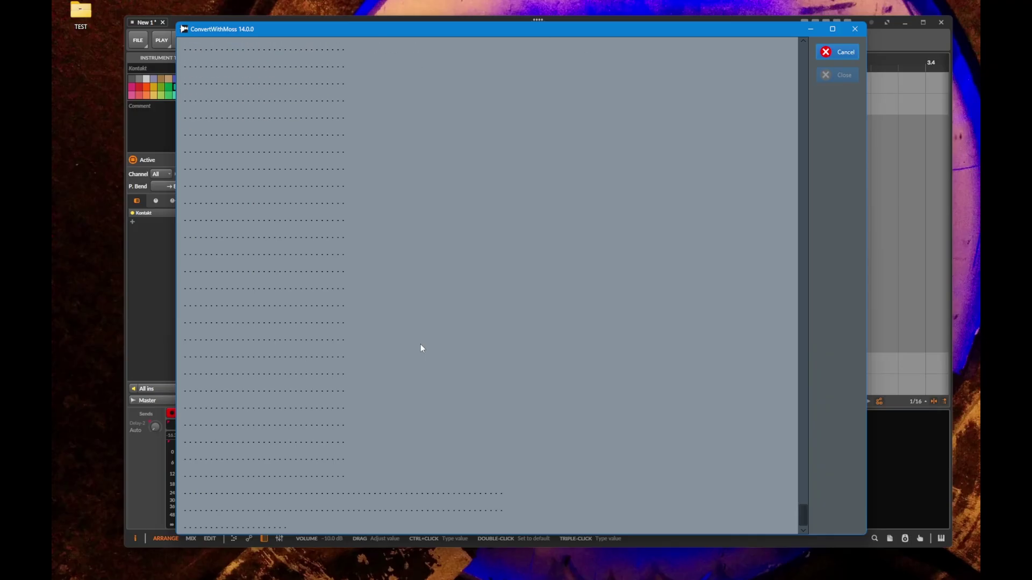
{"action": "left_click", "coordinate": [97, 176]}
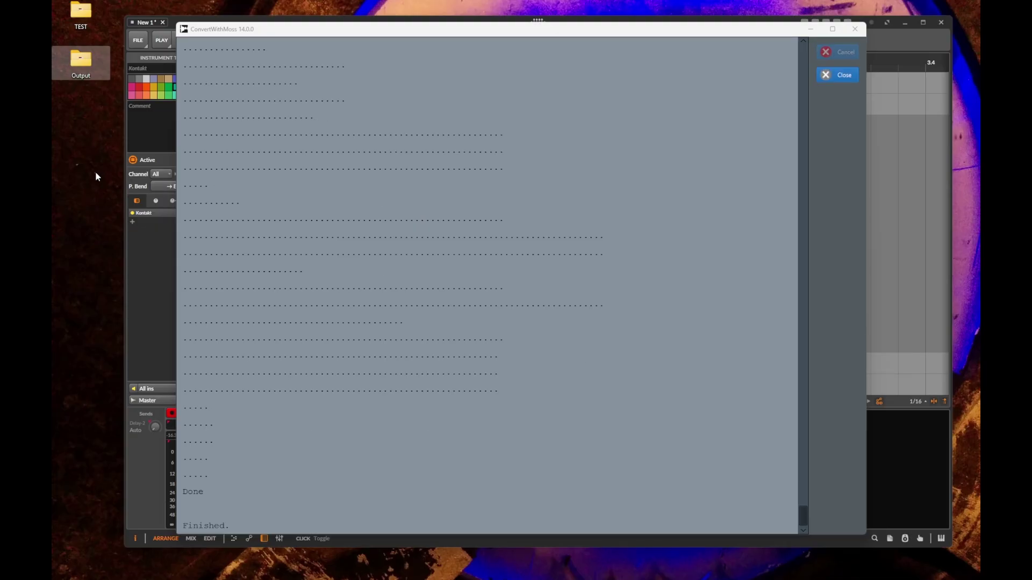
Close ConvertWithMoss and find Pads.nkm (167 KB) among the Output folder's 66 items
{"action": "left_click", "coordinate": [810, 30]}
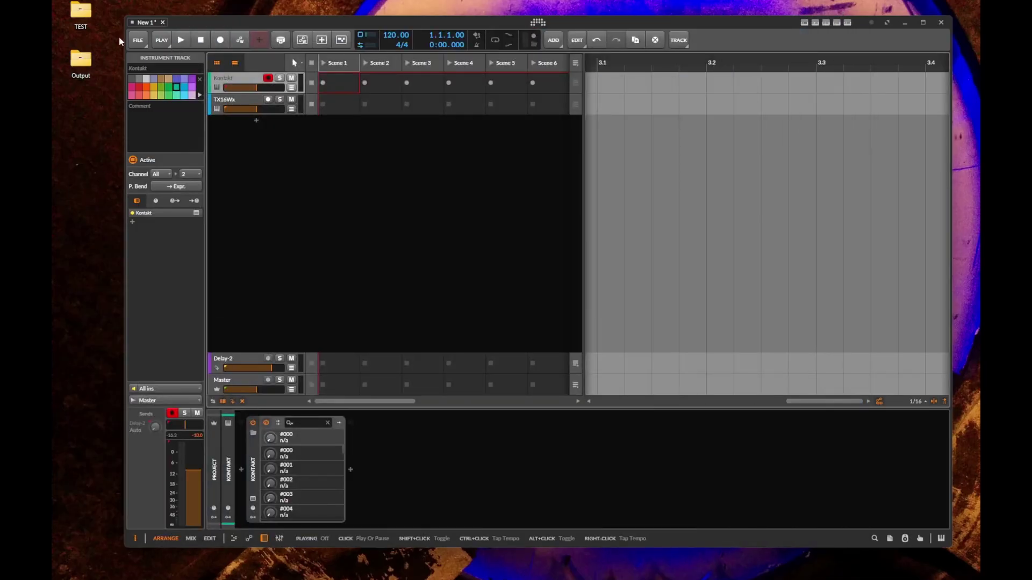
{"action": "double_click", "coordinate": [72, 66]}
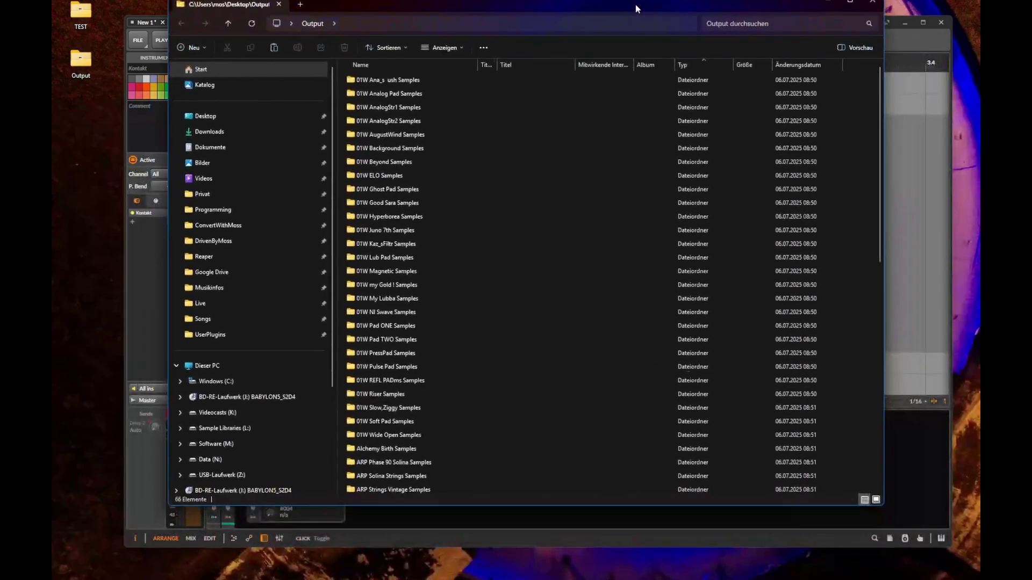
{"action": "scroll", "coordinate": [554, 275], "scroll_direction": "down", "scroll_amount": 10}
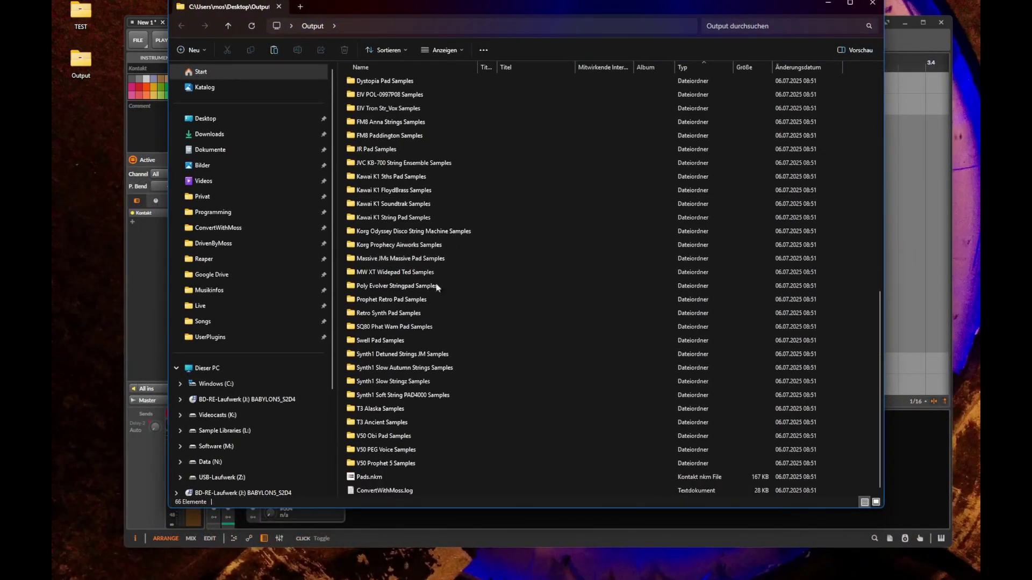
{"action": "left_click", "coordinate": [472, 478]}
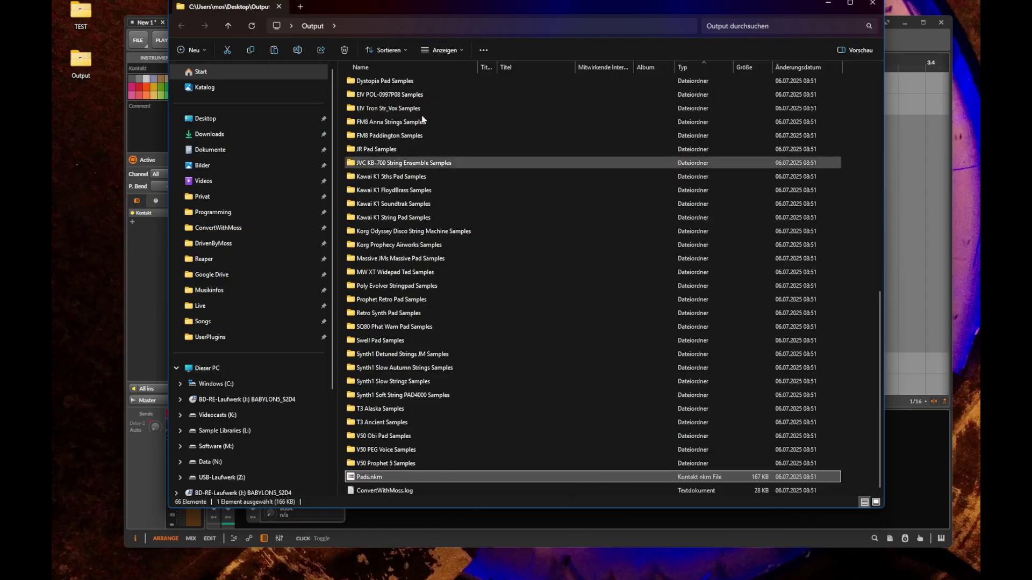
{"action": "left_click", "coordinate": [151, 296]}
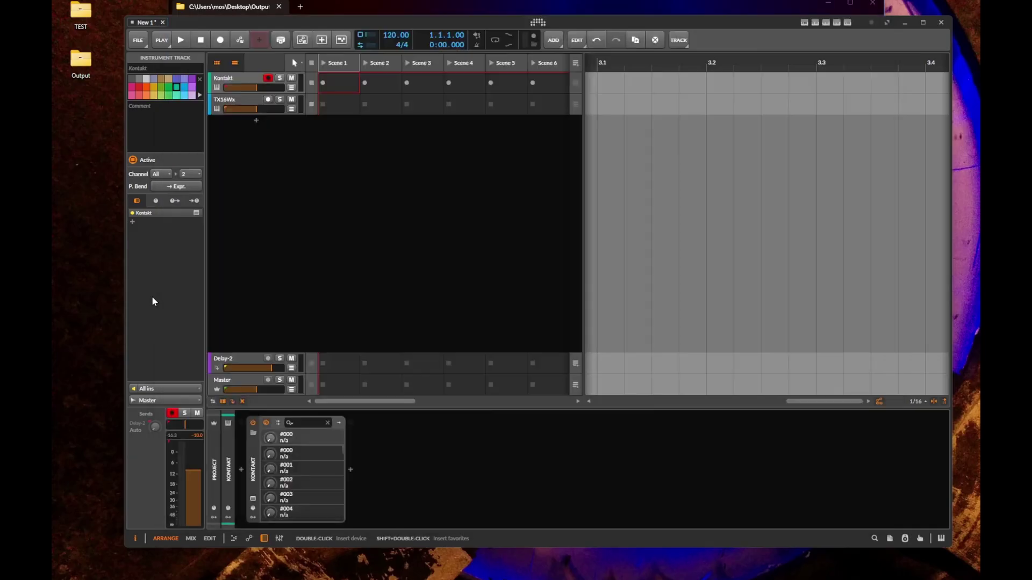
Drag Pads.nkm from the Output folder into the Kontakt rack
{"action": "left_click", "coordinate": [253, 499]}
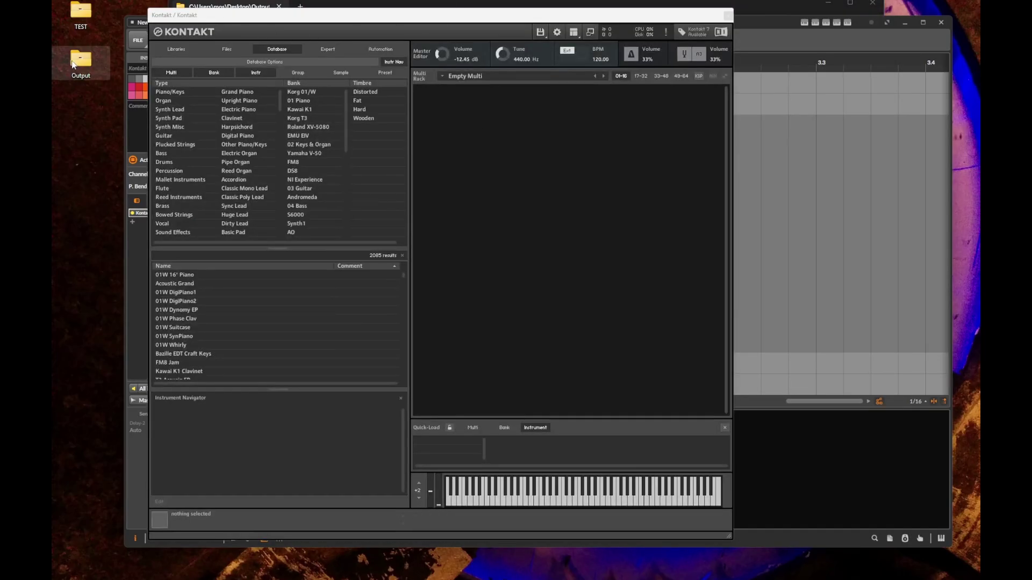
{"action": "left_click", "coordinate": [253, 8]}
{"action": "left_click_drag", "start_coordinate": [369, 5], "coordinate": [668, 12]}
{"action": "left_click_drag", "start_coordinate": [661, 486], "coordinate": [442, 221]}
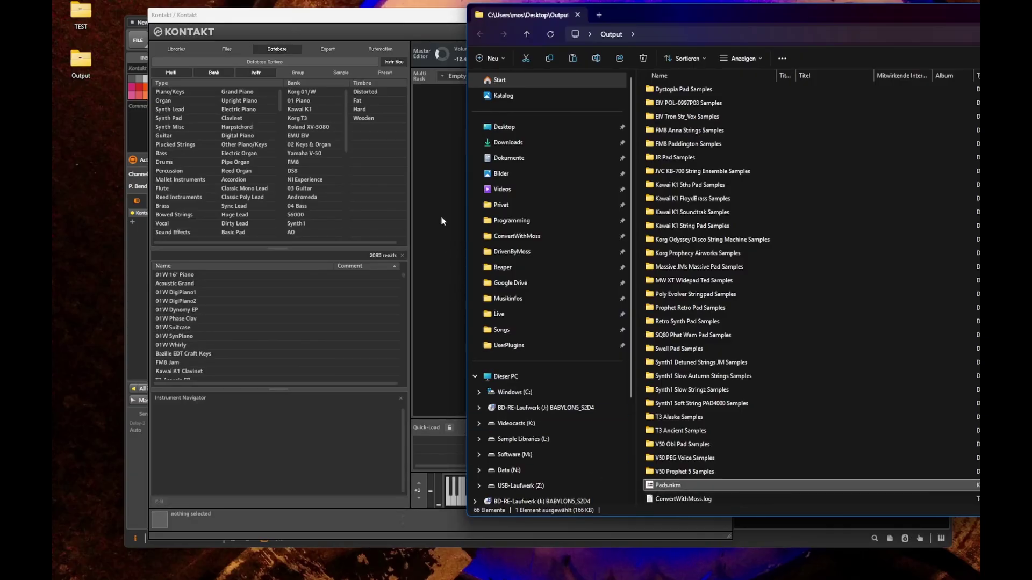
{"action": "left_click", "coordinate": [354, 15]}
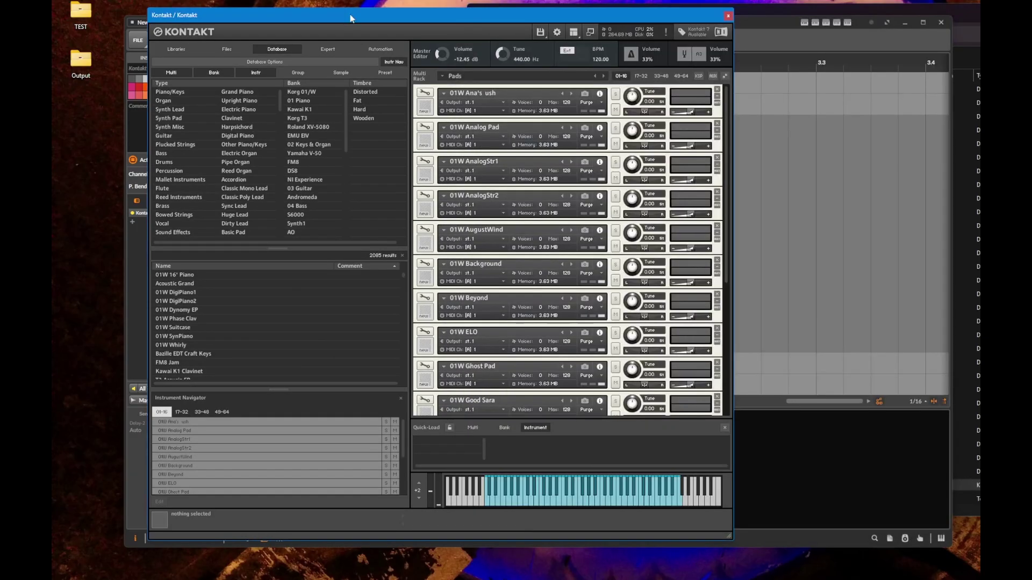
Browse rack pages 17-32, 33-48, 49-64 and back to 01-16, then move Kontakt aside
{"action": "left_click", "coordinate": [649, 76]}
{"action": "left_click", "coordinate": [661, 76]}
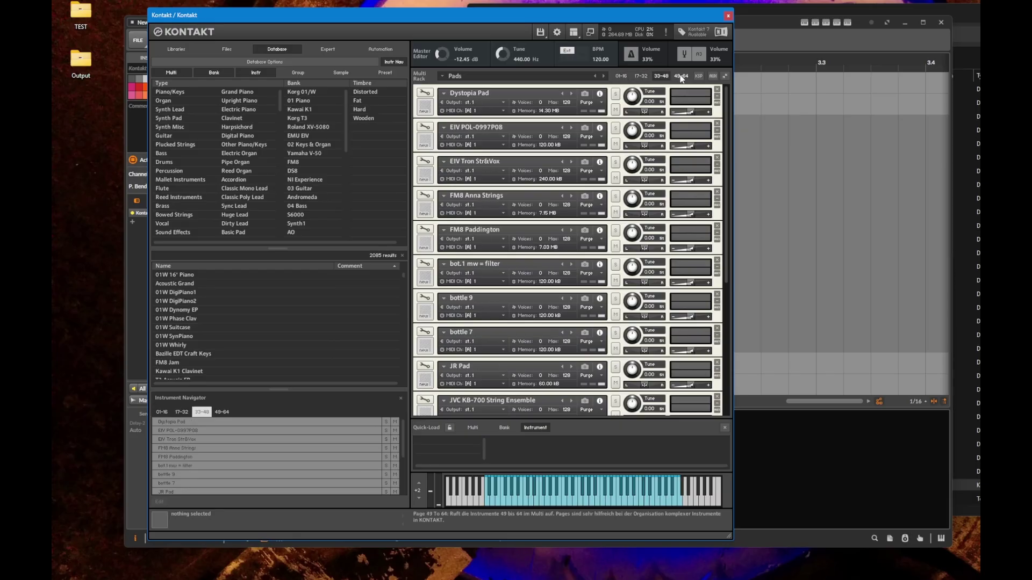
{"action": "left_click", "coordinate": [681, 76]}
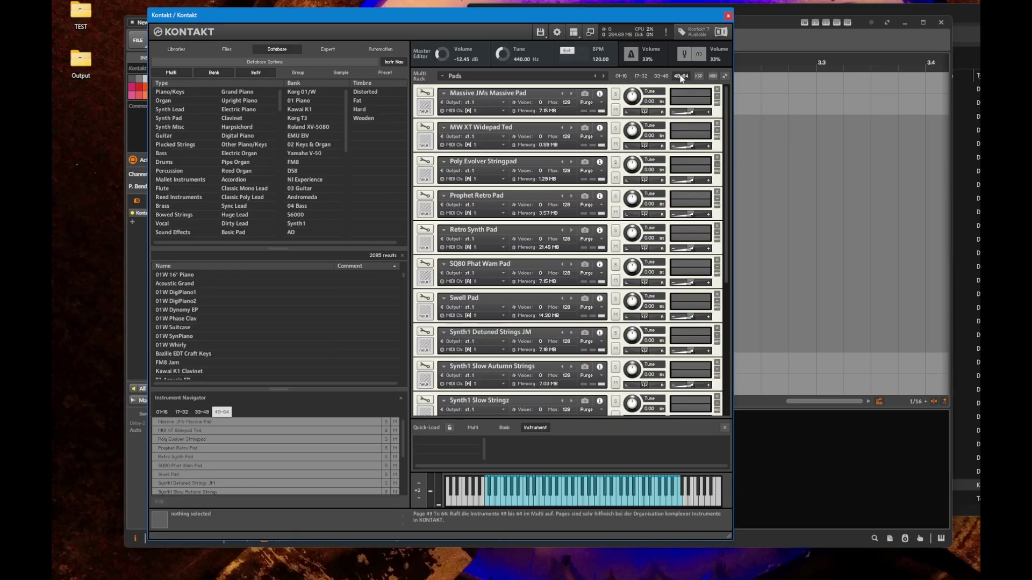
{"action": "left_click", "coordinate": [620, 76]}
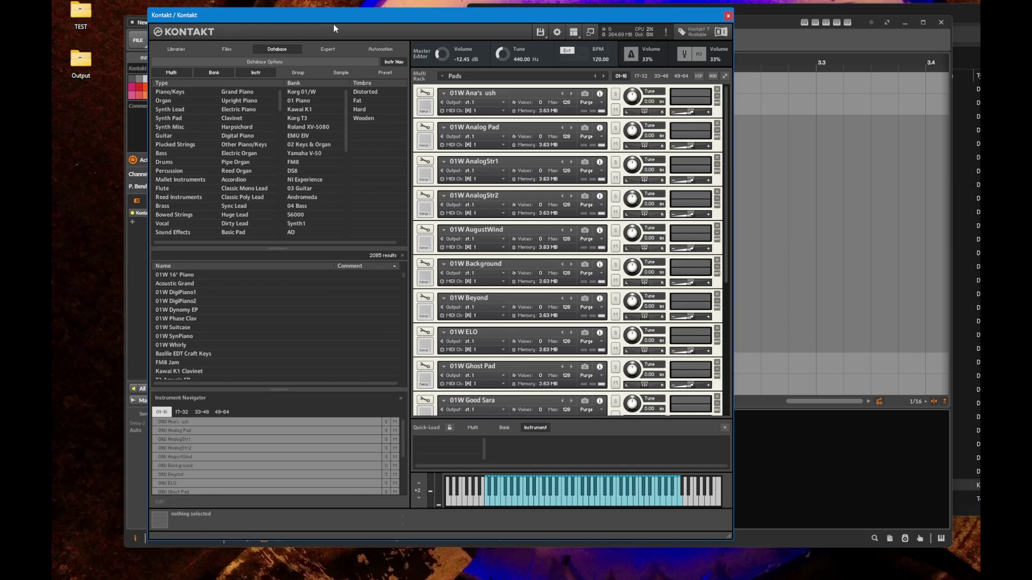
{"action": "left_click_drag", "start_coordinate": [333, 12], "coordinate": [480, 9]}
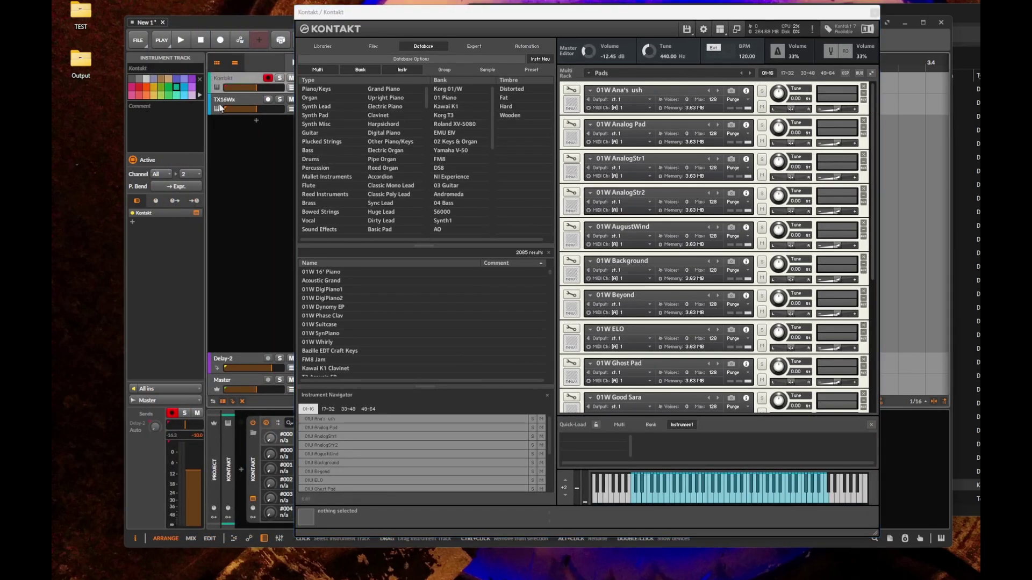
Set the Kontakt track's MIDI channel to 1 and its volume to about -9 dB
{"action": "left_click", "coordinate": [252, 77]}
{"action": "left_click", "coordinate": [186, 174]}
{"action": "left_click", "coordinate": [189, 200]}
{"action": "left_click_drag", "start_coordinate": [256, 87], "coordinate": [237, 89]}
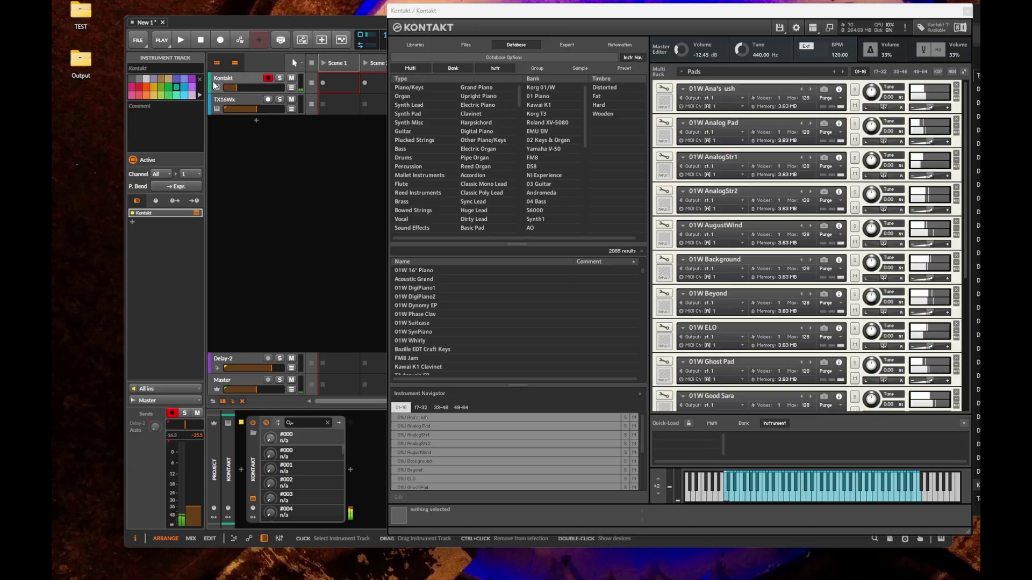
{"action": "left_click_drag", "start_coordinate": [237, 88], "coordinate": [257, 89]}
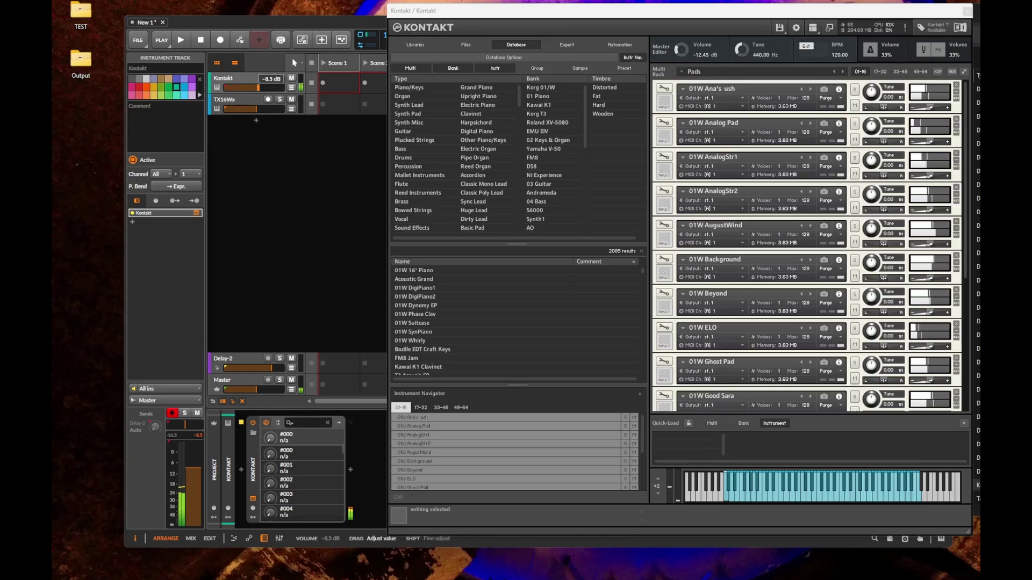